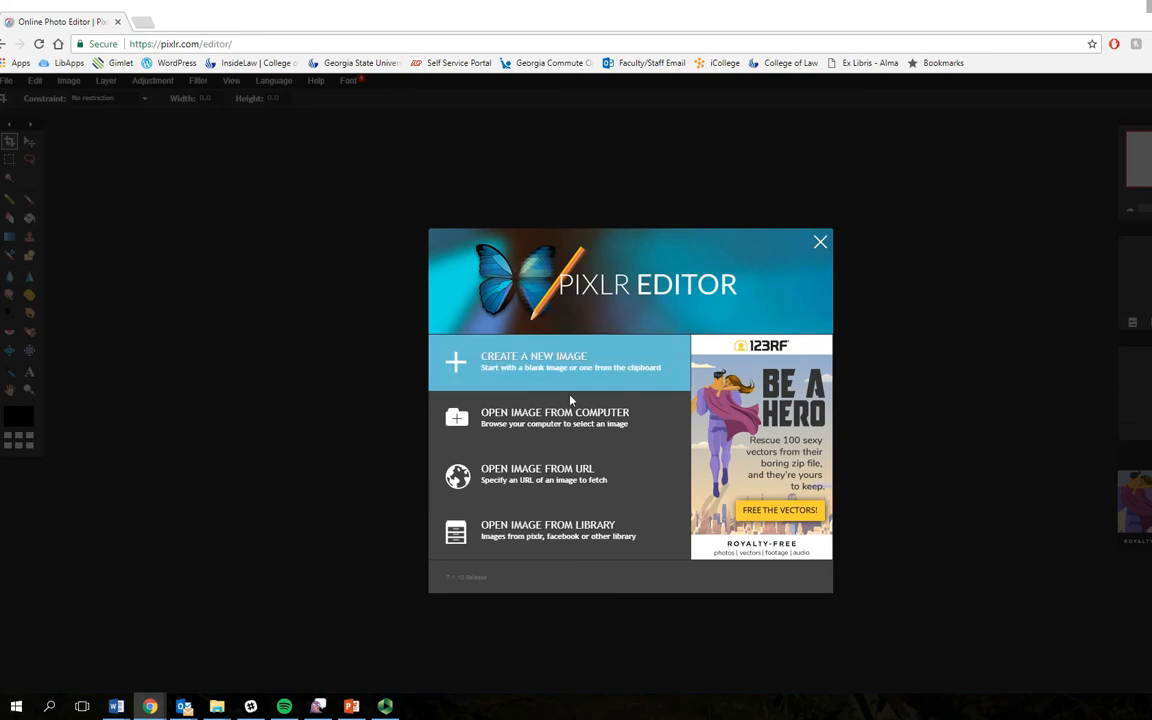
# - Create a new image named Pixlr Demo using the 1024 x 768 preset
pyautogui.click(574, 366)
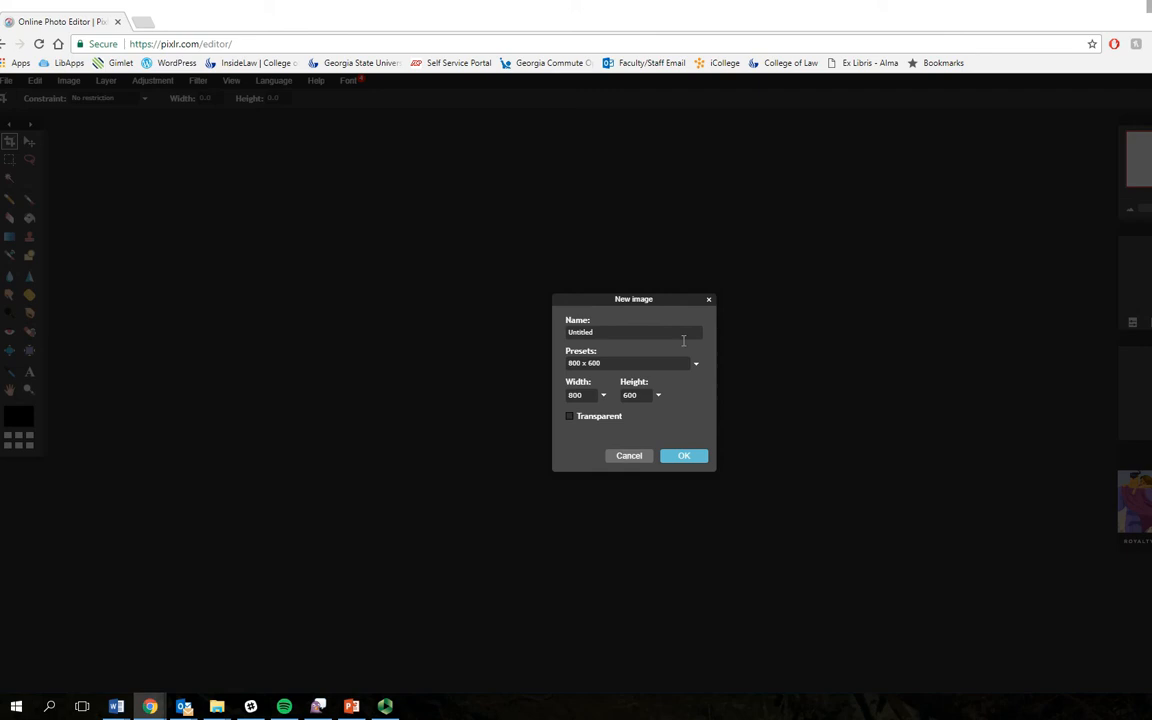
pyautogui.click(597, 331)
pyautogui.write('Pixlr Demo')
pyautogui.click(697, 366)
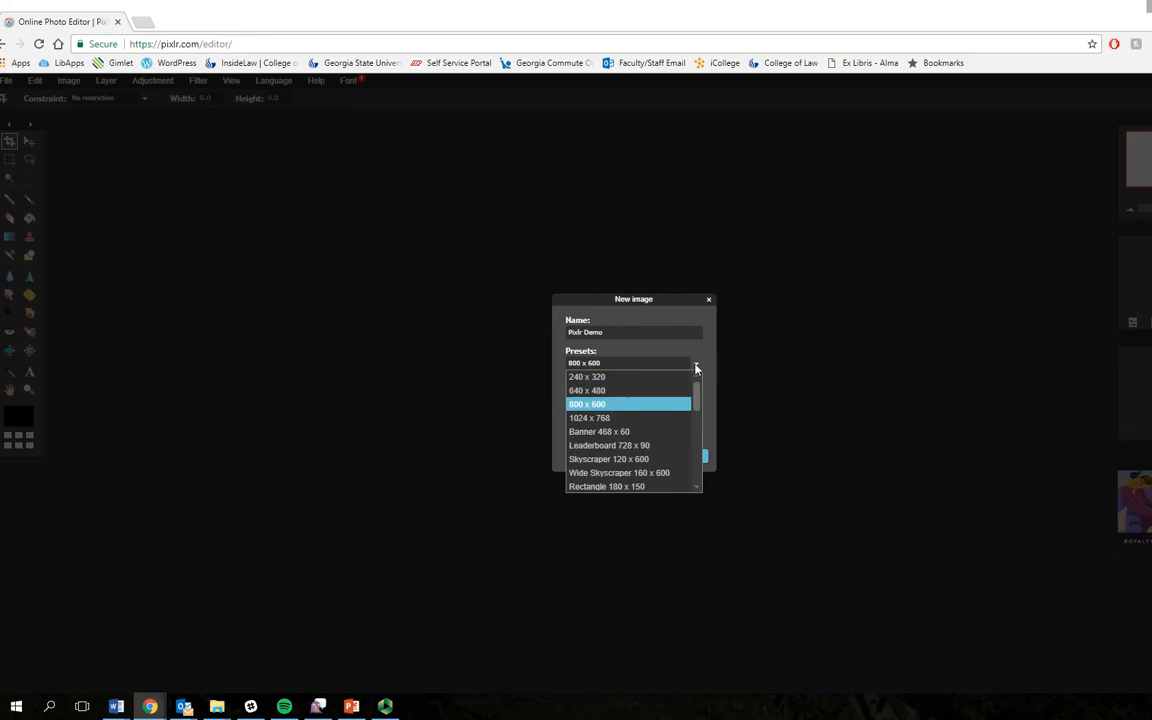
pyautogui.click(616, 418)
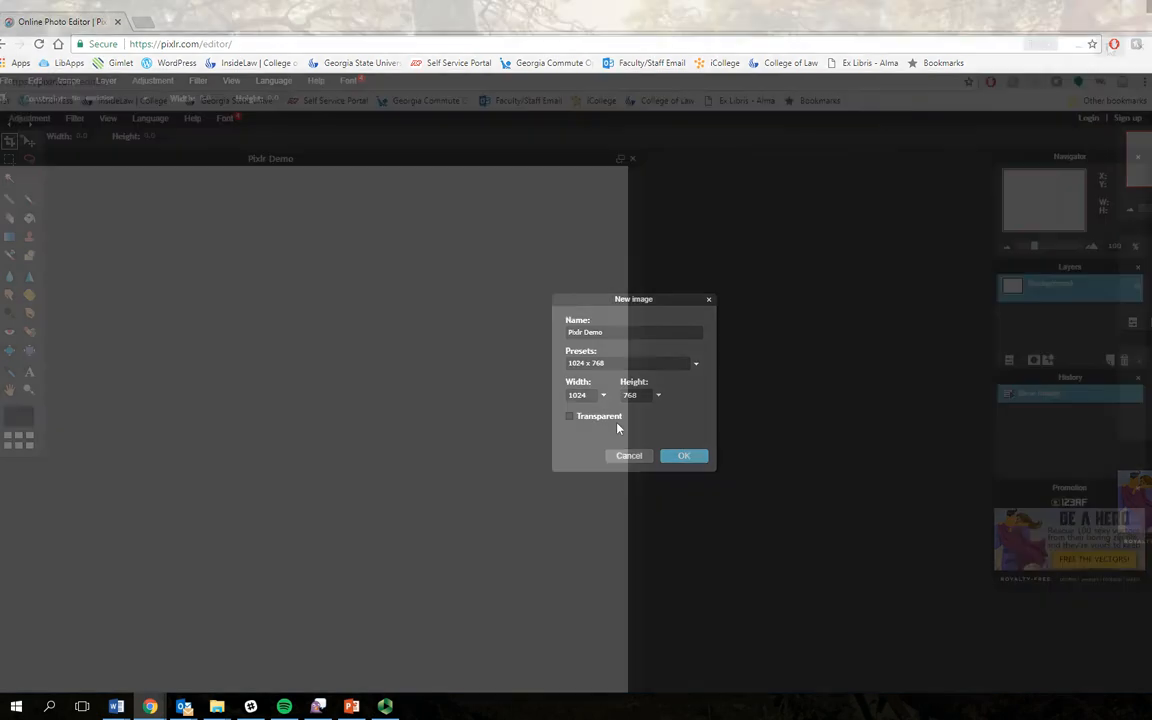
pyautogui.click(684, 455)
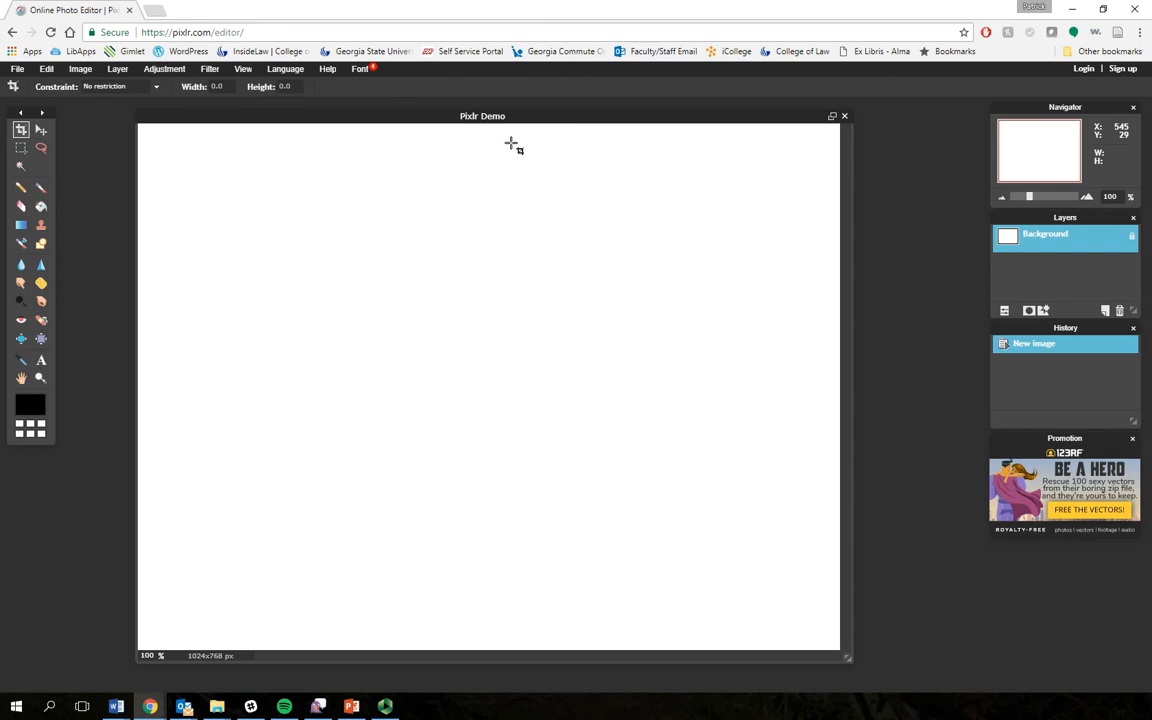
# - Open 11.jpg from the Pixlr Examples folder as a new layer in the image
pyautogui.click(117, 69)
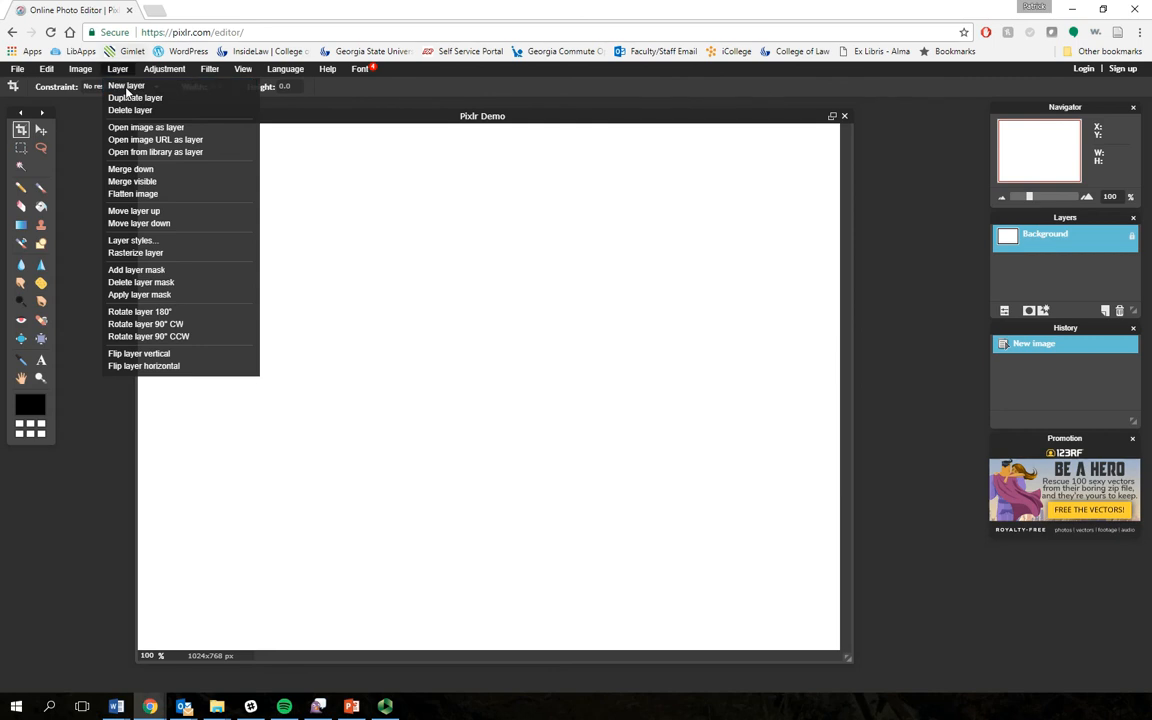
pyautogui.click(141, 130)
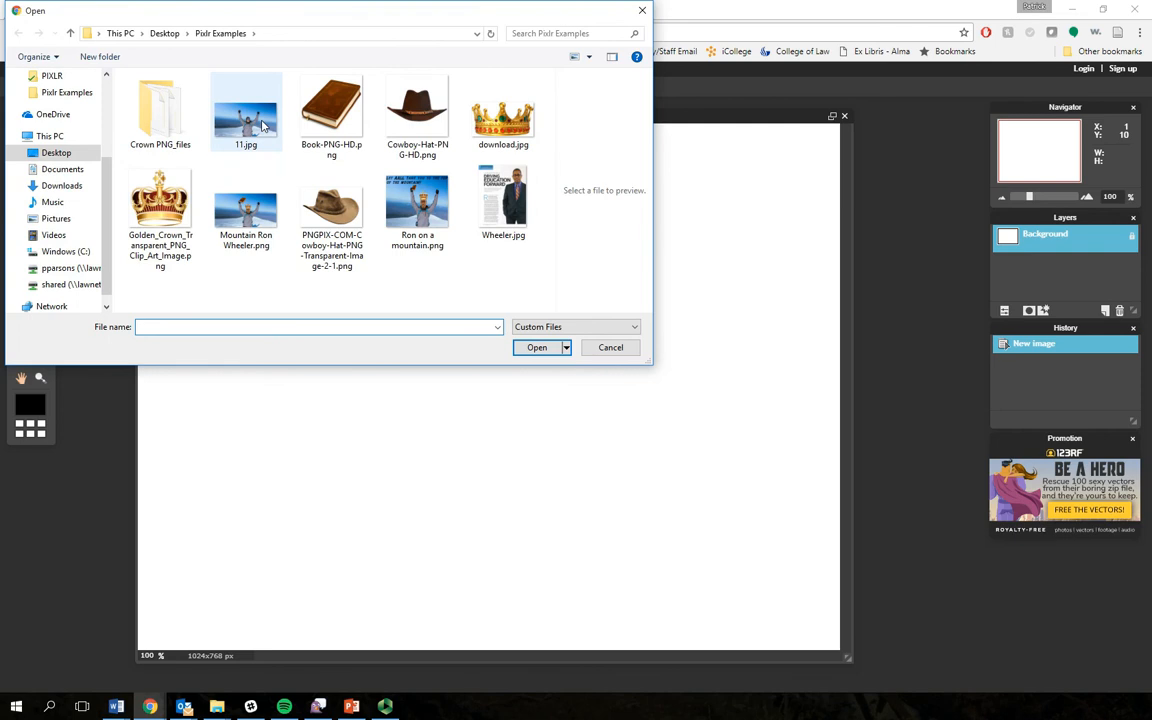
pyautogui.doubleClick(263, 124)
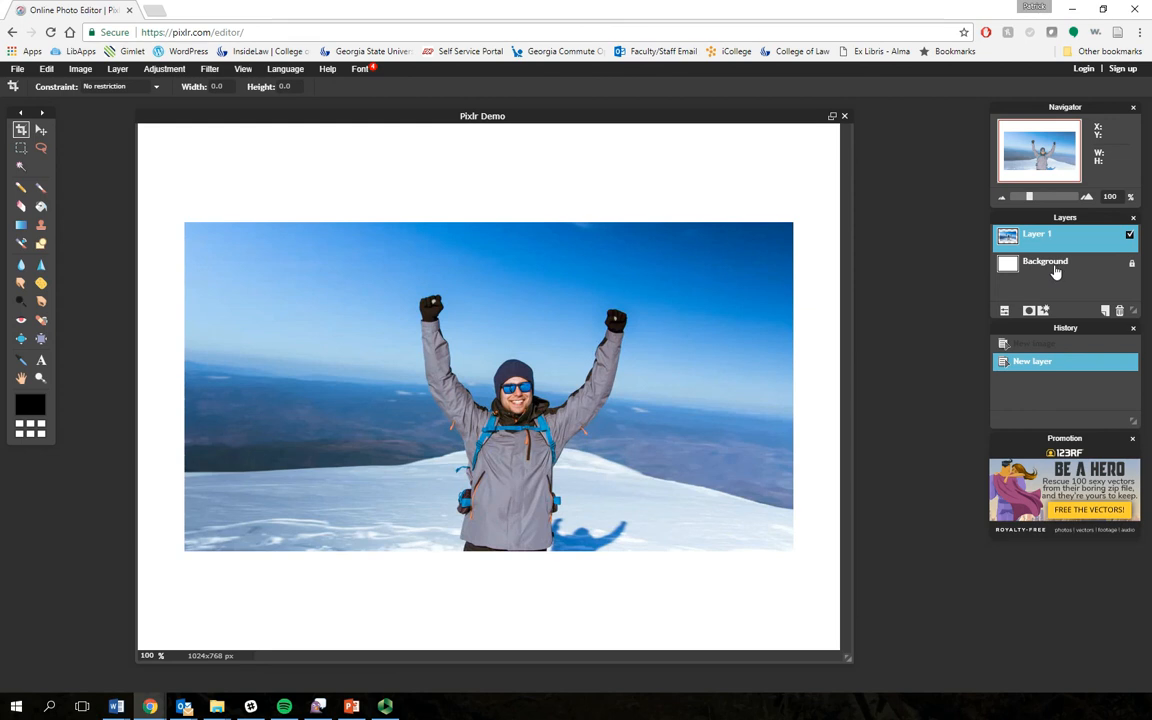
# - Paint black freehand scribbles, lettering and an exclamation mark over the mountain photo on Layer 1 with the Brush tool
pyautogui.click(41, 188)
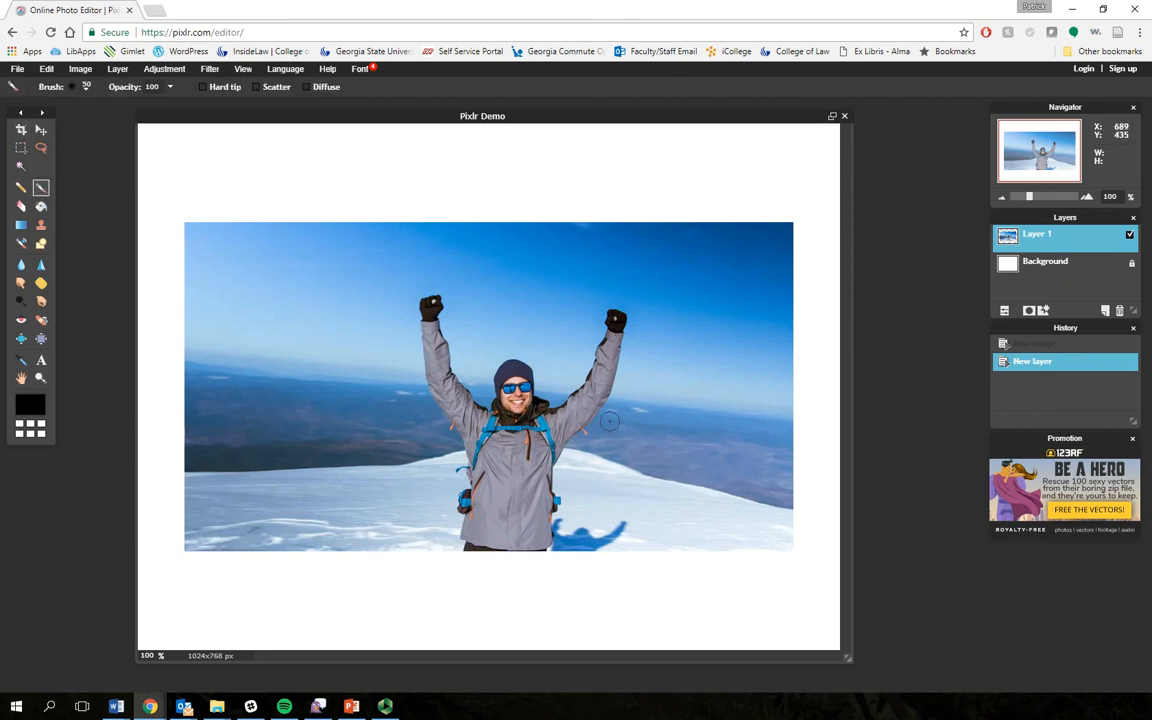
pyautogui.moveTo(545, 370)
pyautogui.mouseDown()
pyautogui.moveTo(465, 378)
pyautogui.moveTo(512, 470)
pyautogui.moveTo(527, 398)
pyautogui.moveTo(478, 380)
pyautogui.mouseUp()
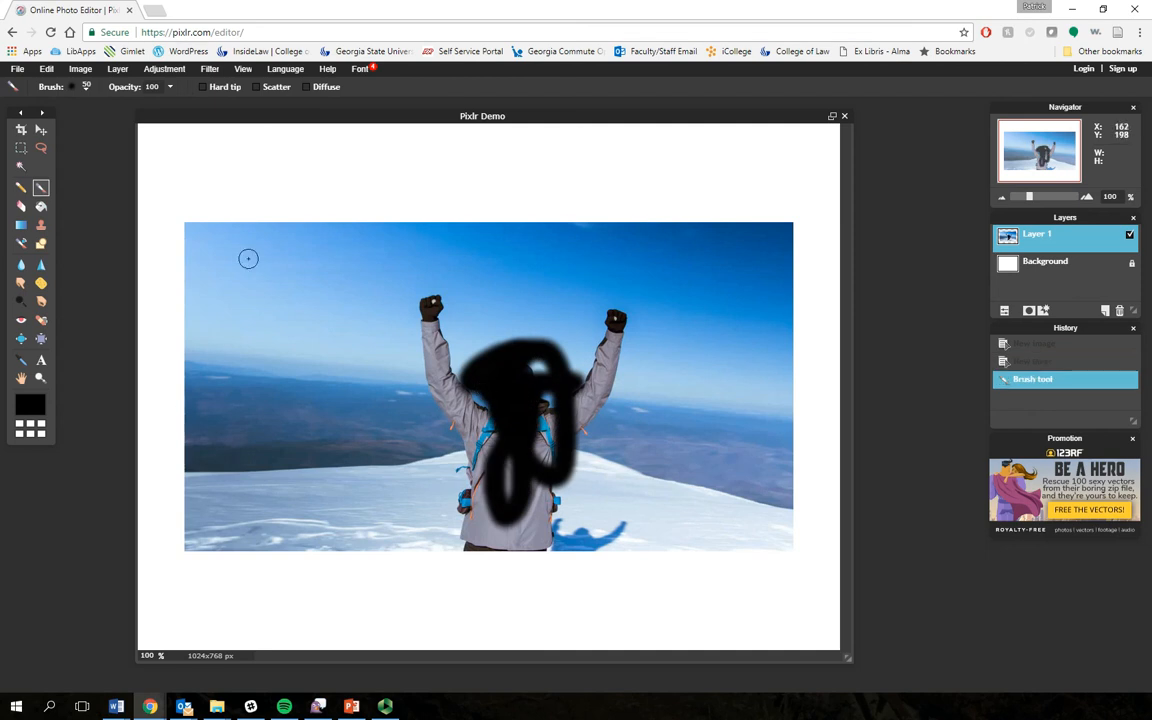
pyautogui.moveTo(247, 257)
pyautogui.mouseDown()
pyautogui.moveTo(270, 393)
pyautogui.moveTo(257, 249)
pyautogui.moveTo(285, 330)
pyautogui.moveTo(311, 362)
pyautogui.mouseUp()
pyautogui.moveTo(330, 273); pyautogui.dragTo(352, 353)
pyautogui.moveTo(309, 310)
pyautogui.mouseDown()
pyautogui.moveTo(378, 304)
pyautogui.moveTo(392, 334)
pyautogui.mouseUp()
pyautogui.click(395, 256)
pyautogui.moveTo(422, 282)
pyautogui.mouseDown()
pyautogui.moveTo(406, 314)
pyautogui.moveTo(427, 326)
pyautogui.mouseUp()
pyautogui.moveTo(448, 255)
pyautogui.mouseDown()
pyautogui.moveTo(459, 312)
pyautogui.moveTo(490, 293)
pyautogui.mouseUp()
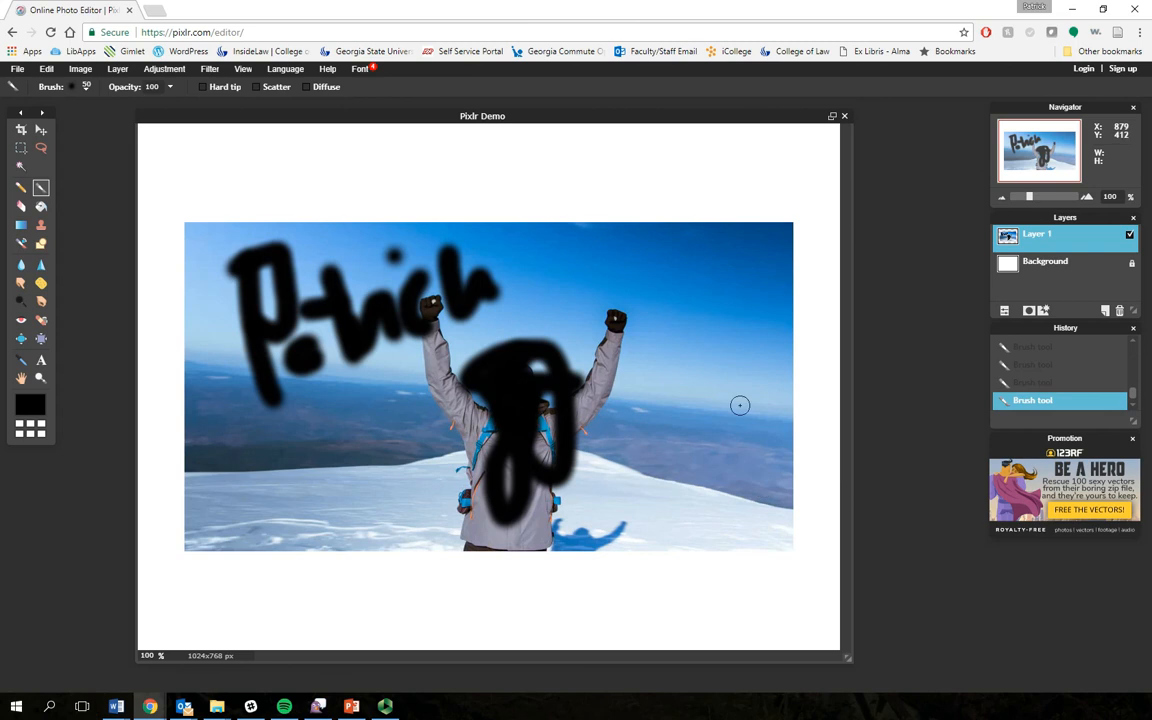
pyautogui.moveTo(709, 318); pyautogui.dragTo(686, 425)
pyautogui.click(693, 482)
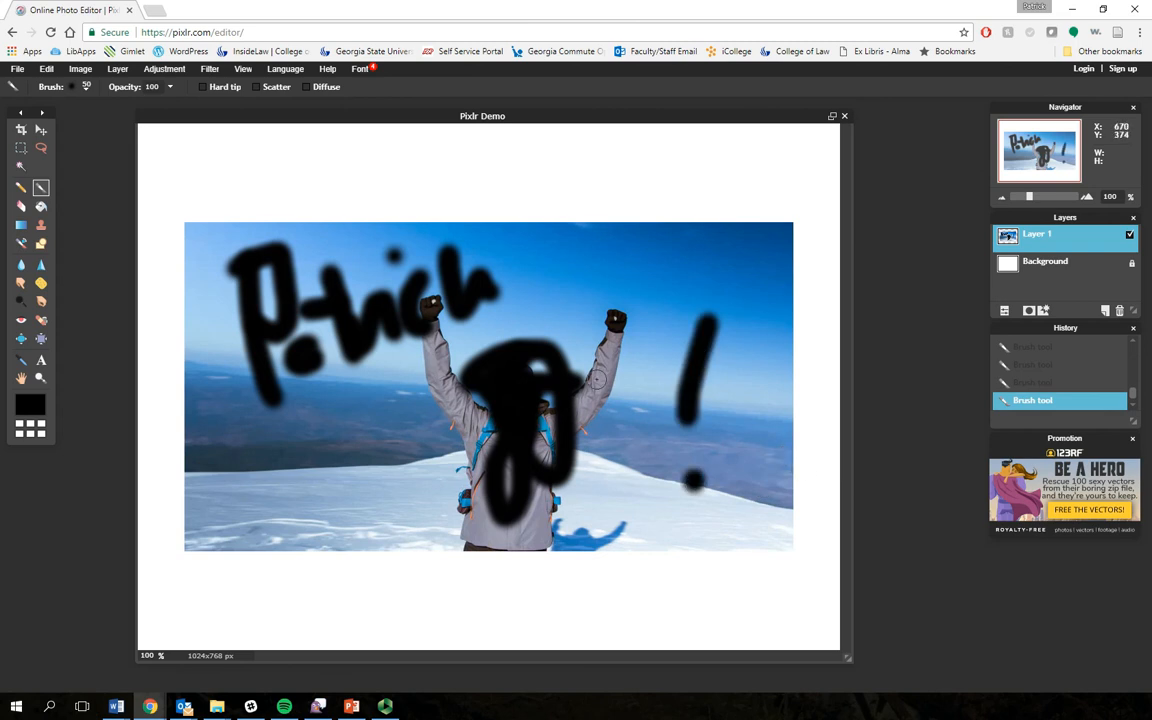
pyautogui.moveTo(504, 162)
pyautogui.mouseDown()
pyautogui.moveTo(632, 184)
pyautogui.moveTo(612, 312)
pyautogui.moveTo(576, 250)
pyautogui.moveTo(580, 318)
pyautogui.mouseUp()
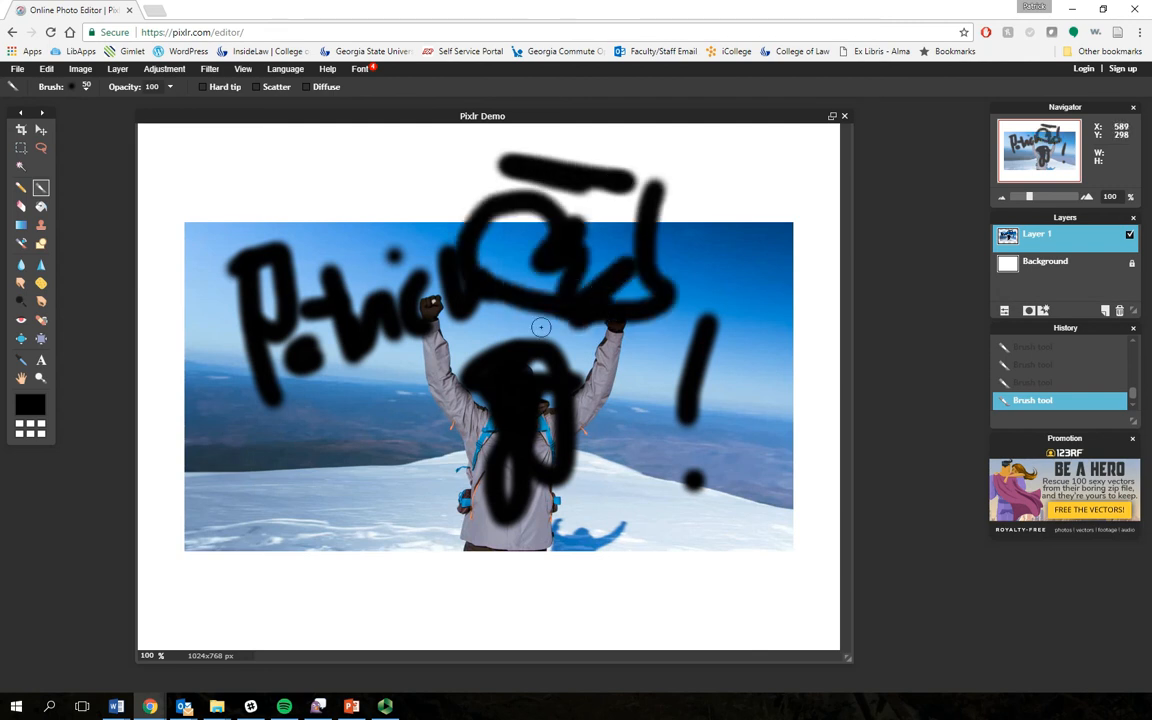
# - Paint black brush strokes on the Background layer behind and just below the mountain photo
pyautogui.click(1047, 272)
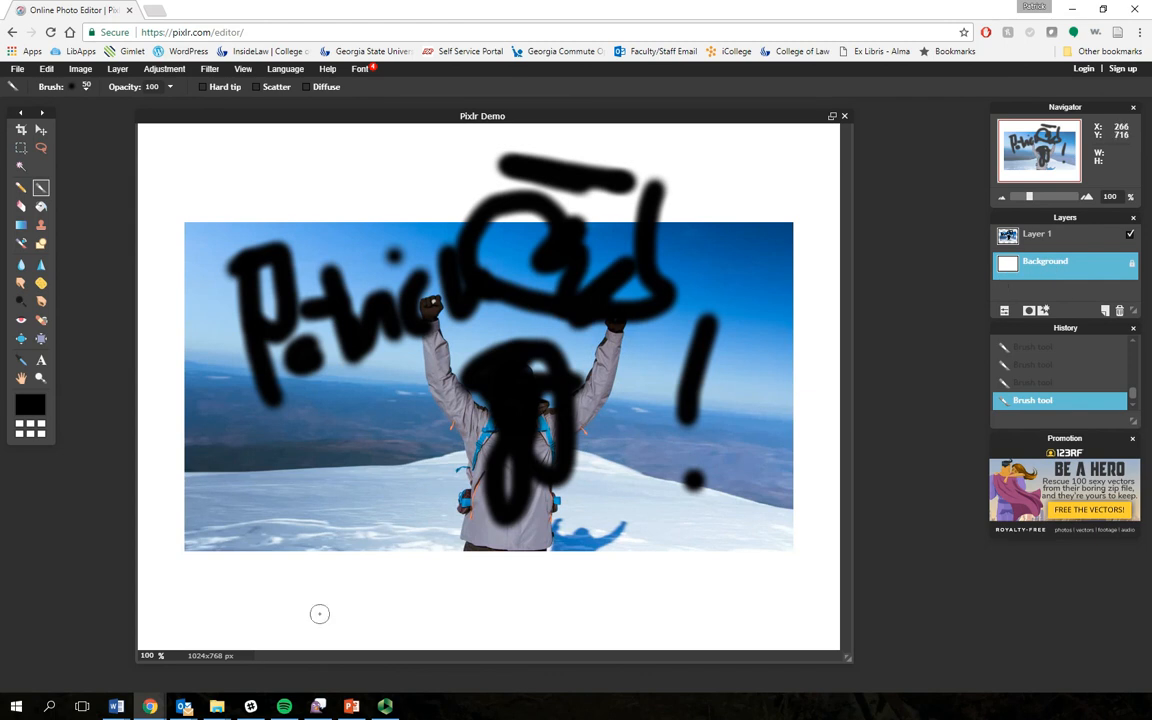
pyautogui.moveTo(280, 519); pyautogui.dragTo(348, 503)
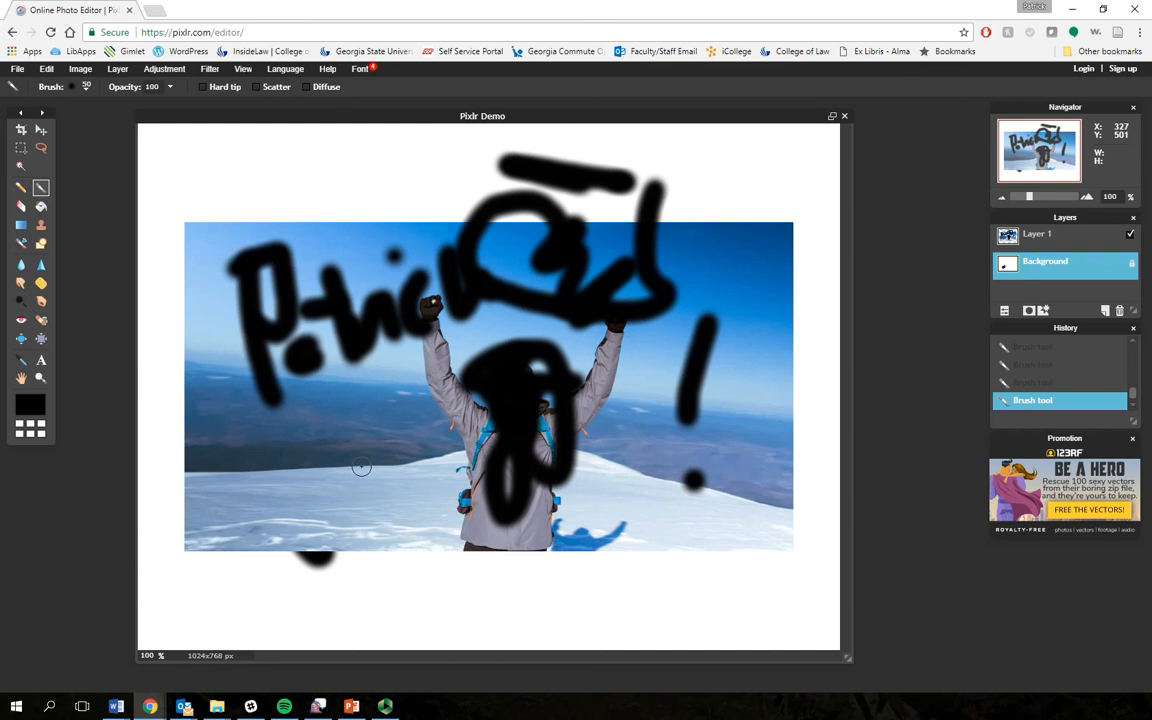
pyautogui.moveTo(332, 570)
pyautogui.mouseDown()
pyautogui.moveTo(355, 600)
pyautogui.moveTo(590, 630)
pyautogui.moveTo(340, 588)
pyautogui.moveTo(615, 573)
pyautogui.mouseUp()
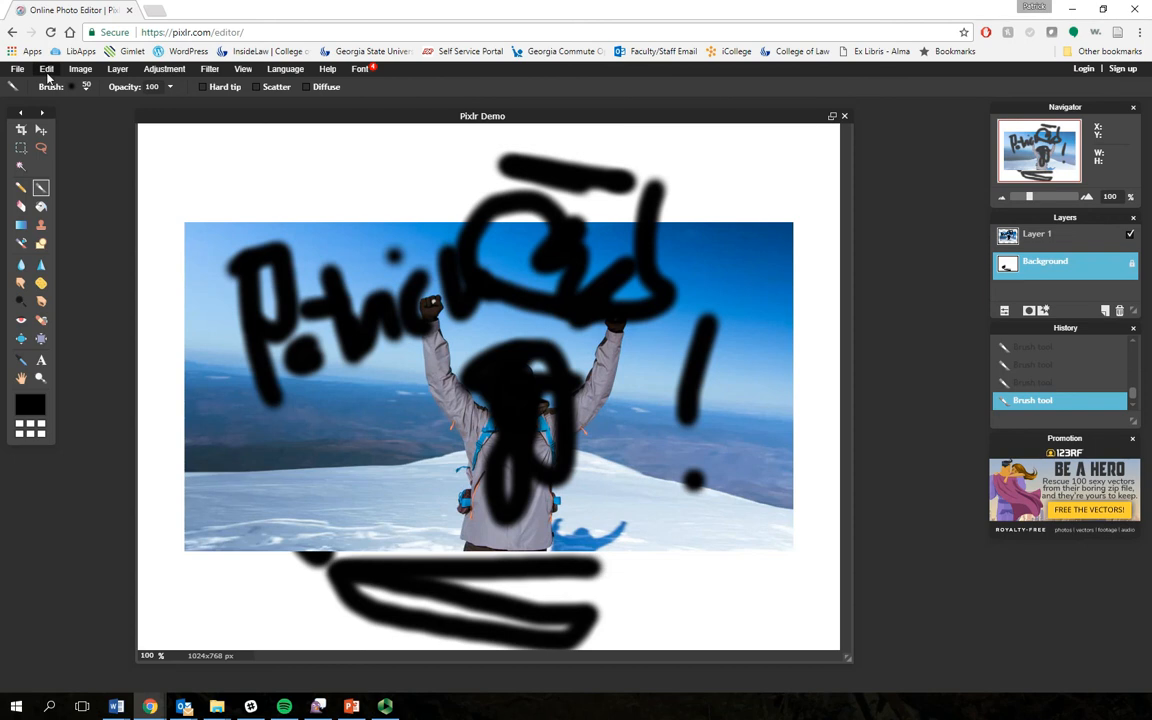
# - Undo the latest brush strokes one after another
pyautogui.click(47, 72)
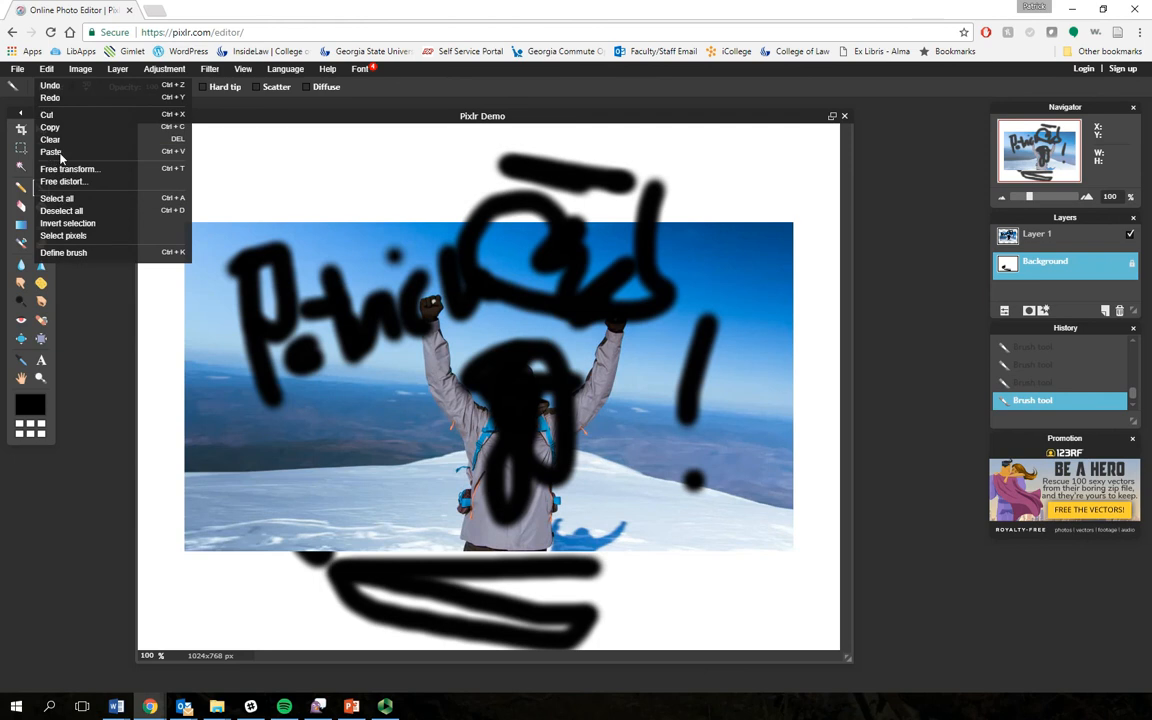
pyautogui.click(50, 86)
pyautogui.click(47, 69)
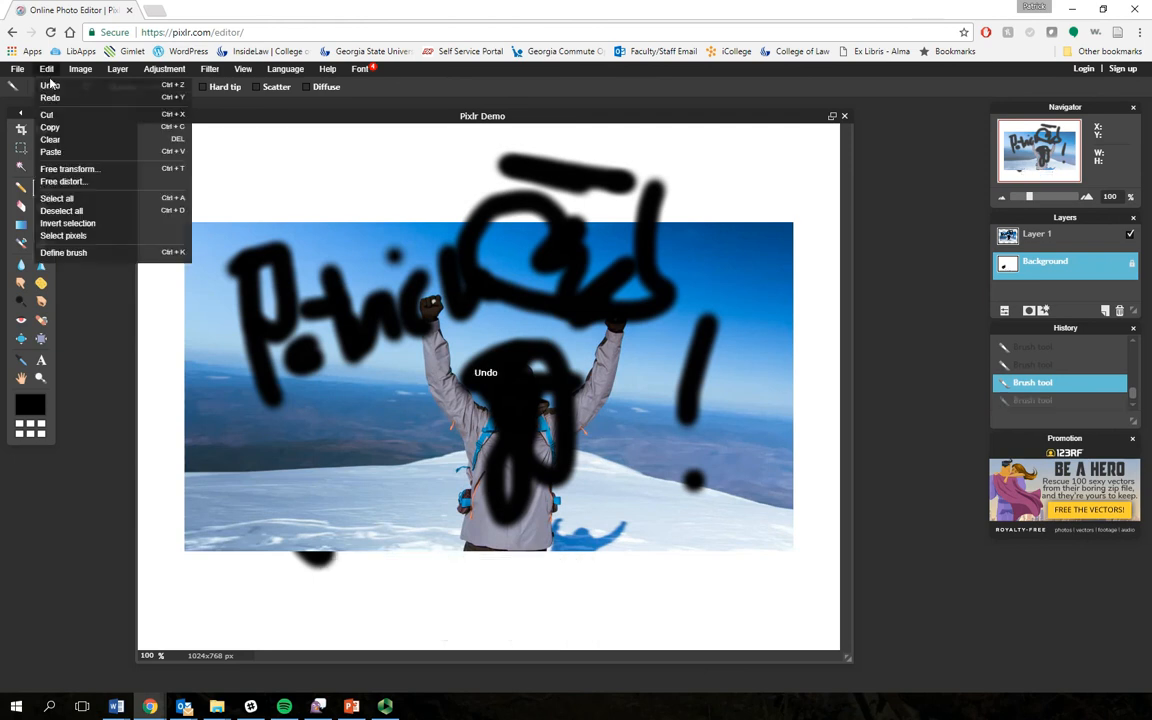
pyautogui.click(50, 86)
pyautogui.click(47, 69)
pyautogui.click(50, 86)
pyautogui.click(47, 69)
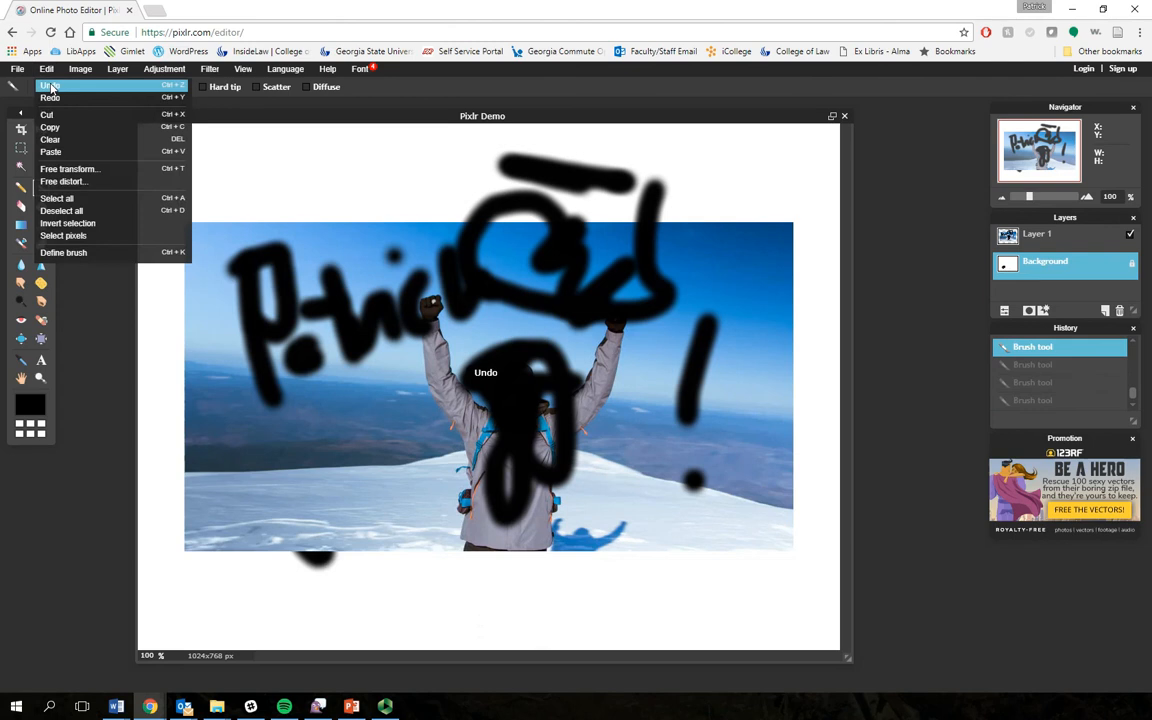
pyautogui.click(50, 86)
pyautogui.click(47, 69)
pyautogui.click(50, 86)
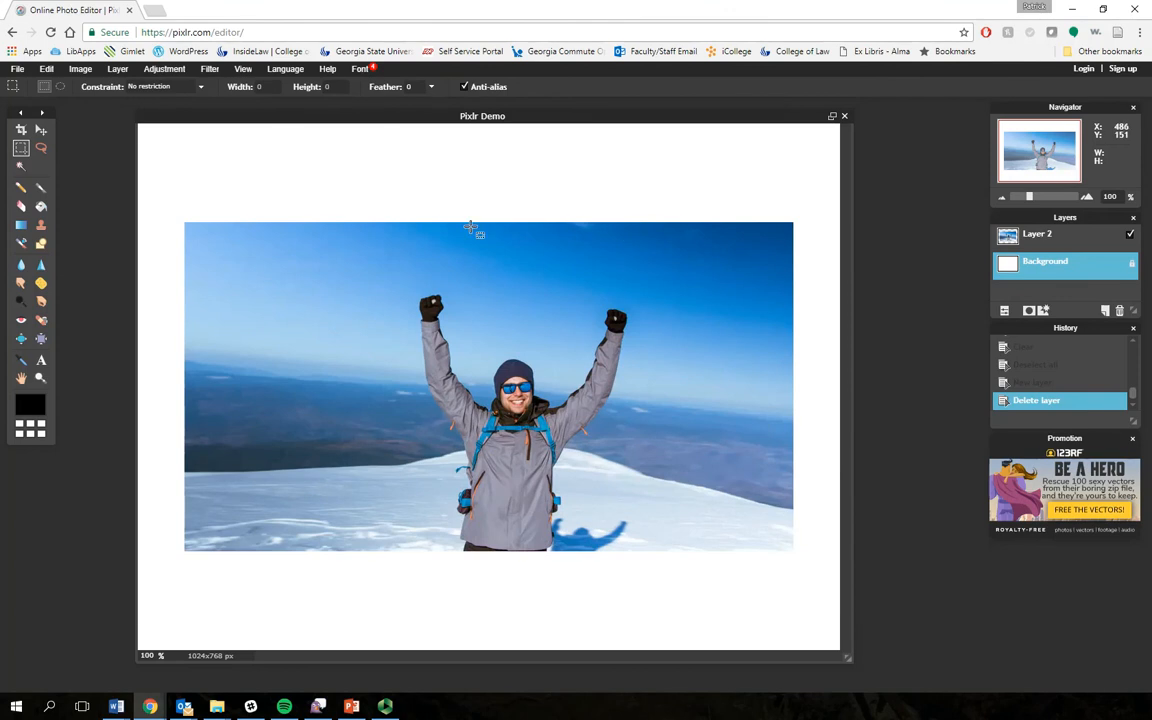
# - Create a second blank image using the 1024 x 768 preset, keeping the default name Untitled
pyautogui.click(80, 68)
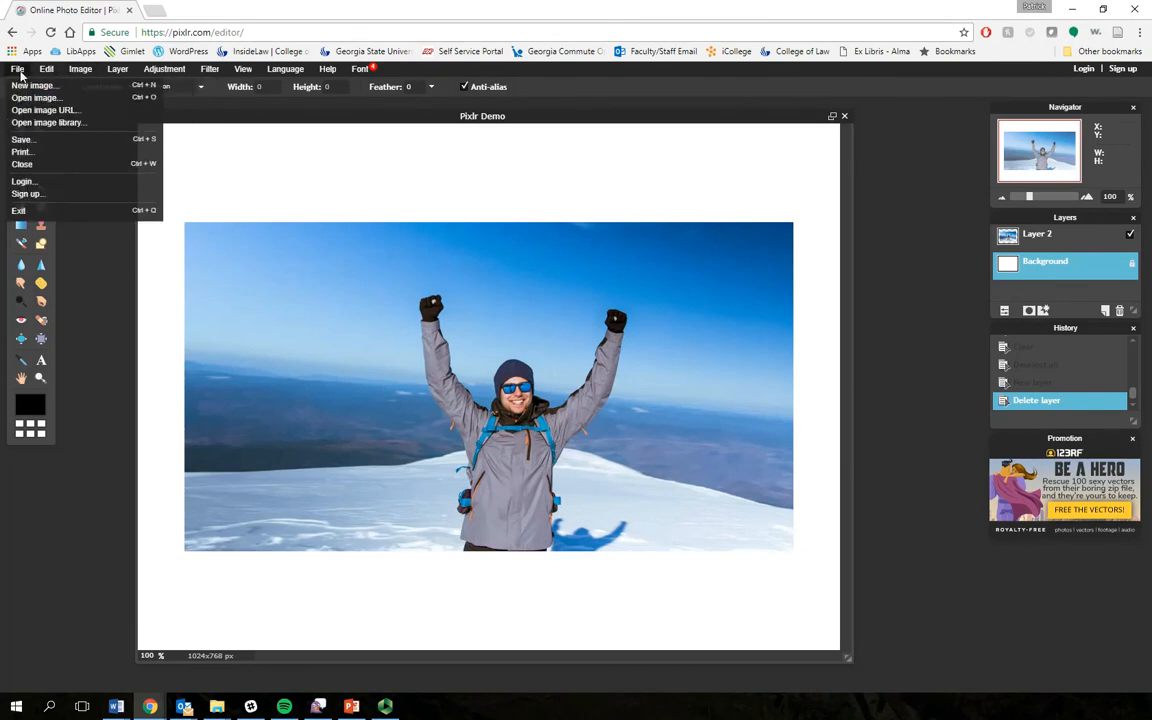
pyautogui.click(31, 87)
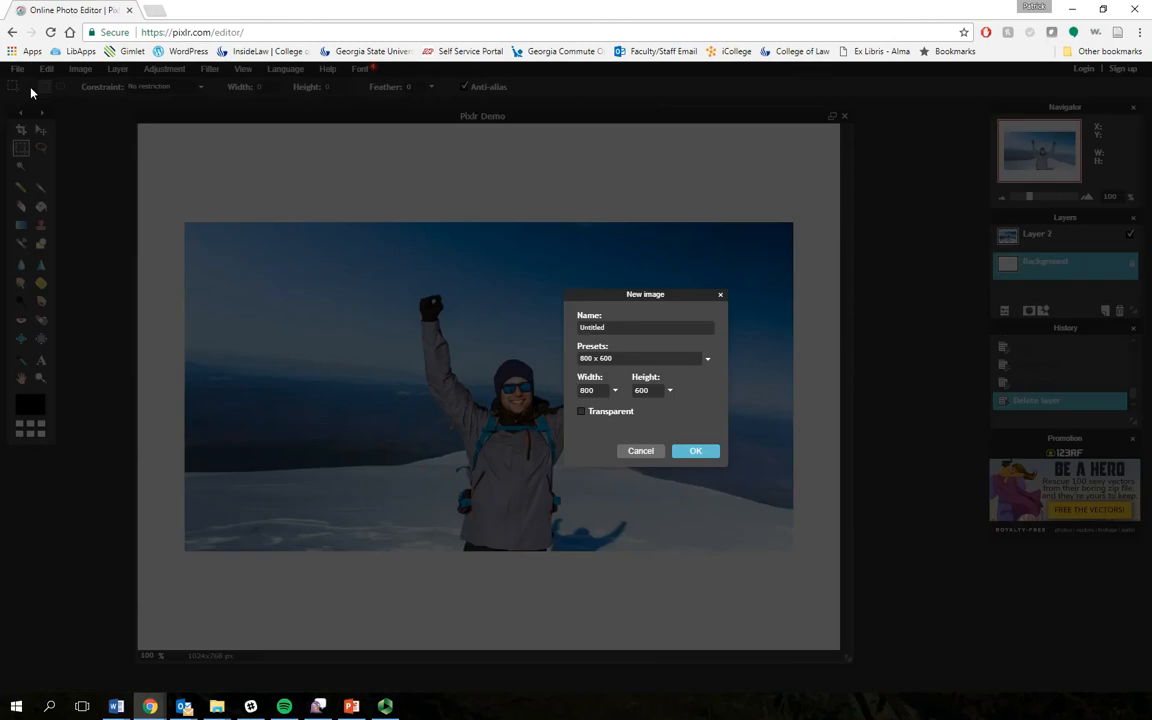
pyautogui.click(649, 362)
pyautogui.click(622, 424)
pyautogui.click(694, 450)
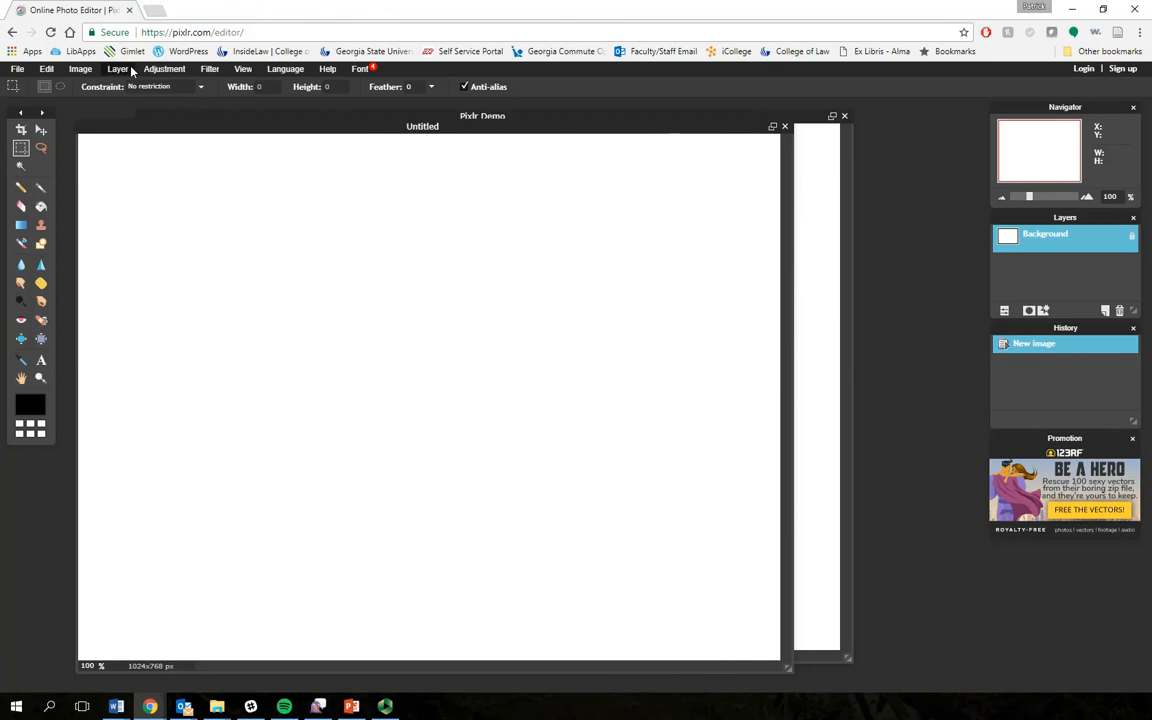
# - Open the magazine profile page JPG from the Pixlr Examples folder as a layer in the Untitled image
pyautogui.click(130, 70)
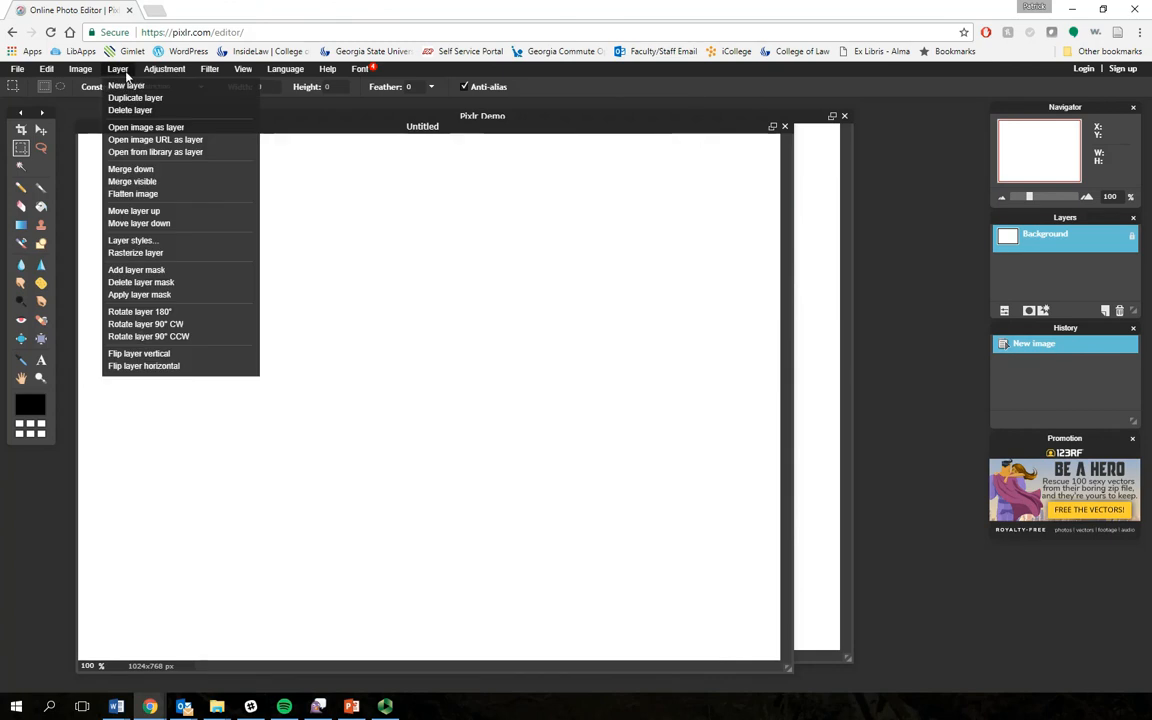
pyautogui.click(145, 127)
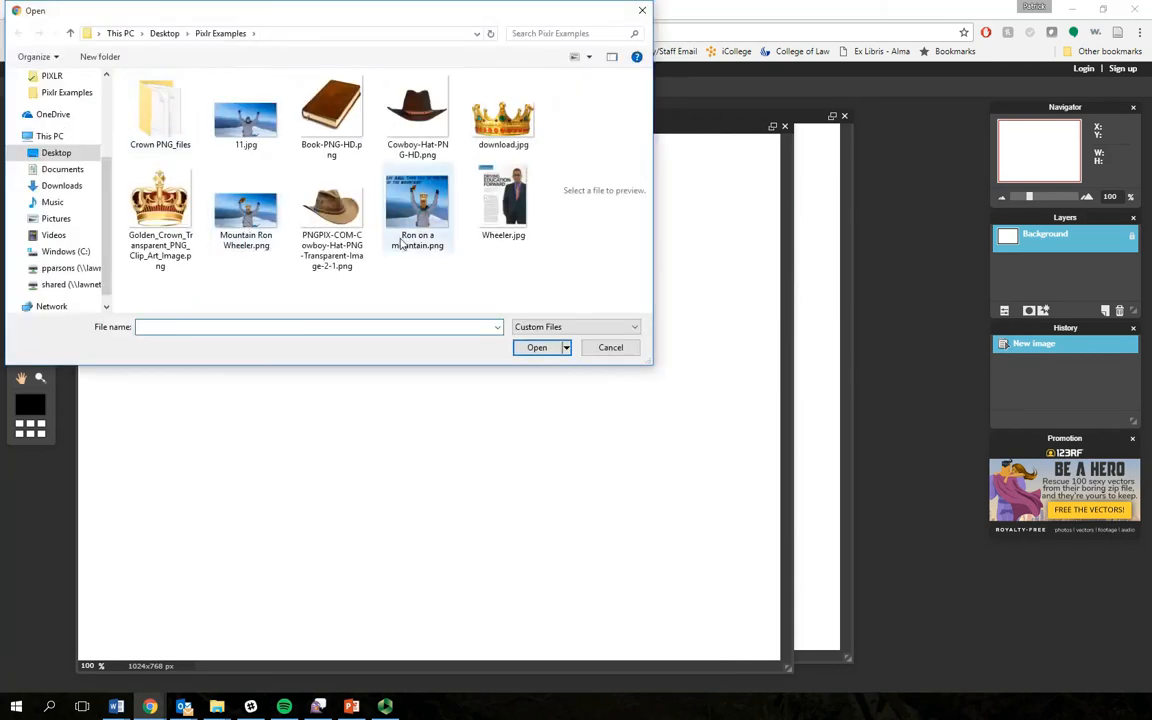
pyautogui.doubleClick(503, 200)
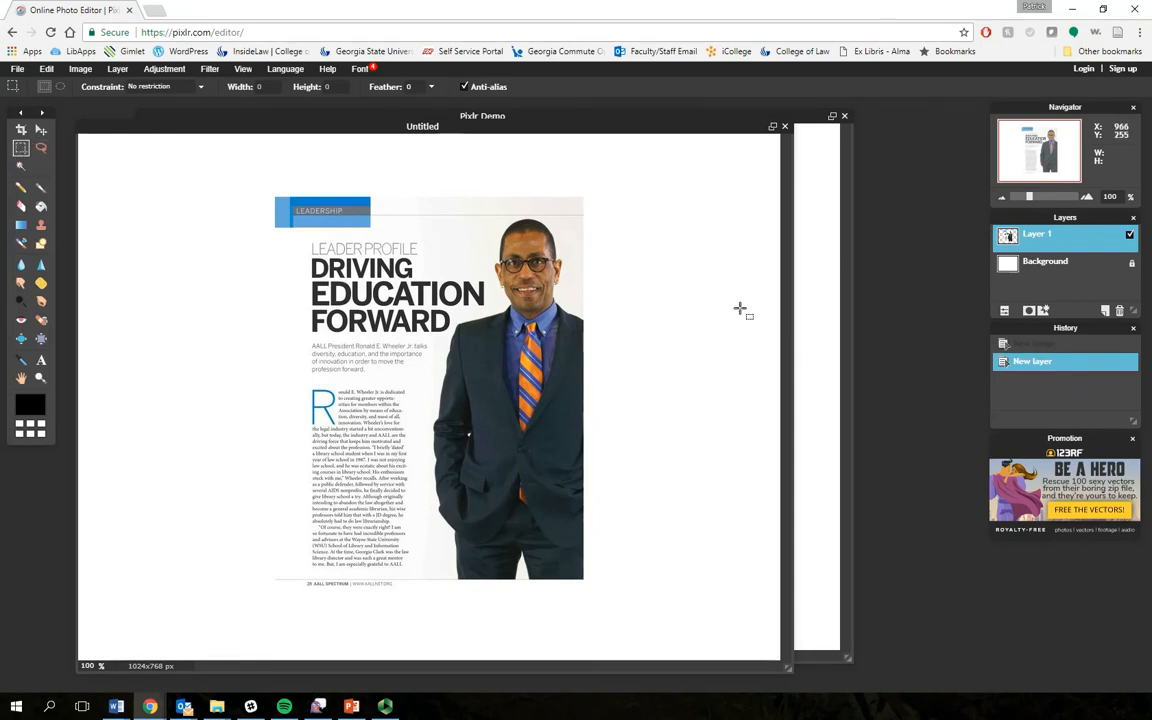
# - Try selecting the man's head with a rectangular marquee and a freehand lasso, and clear the selection
pyautogui.moveTo(475, 215); pyautogui.dragTo(581, 327)
pyautogui.press('l')
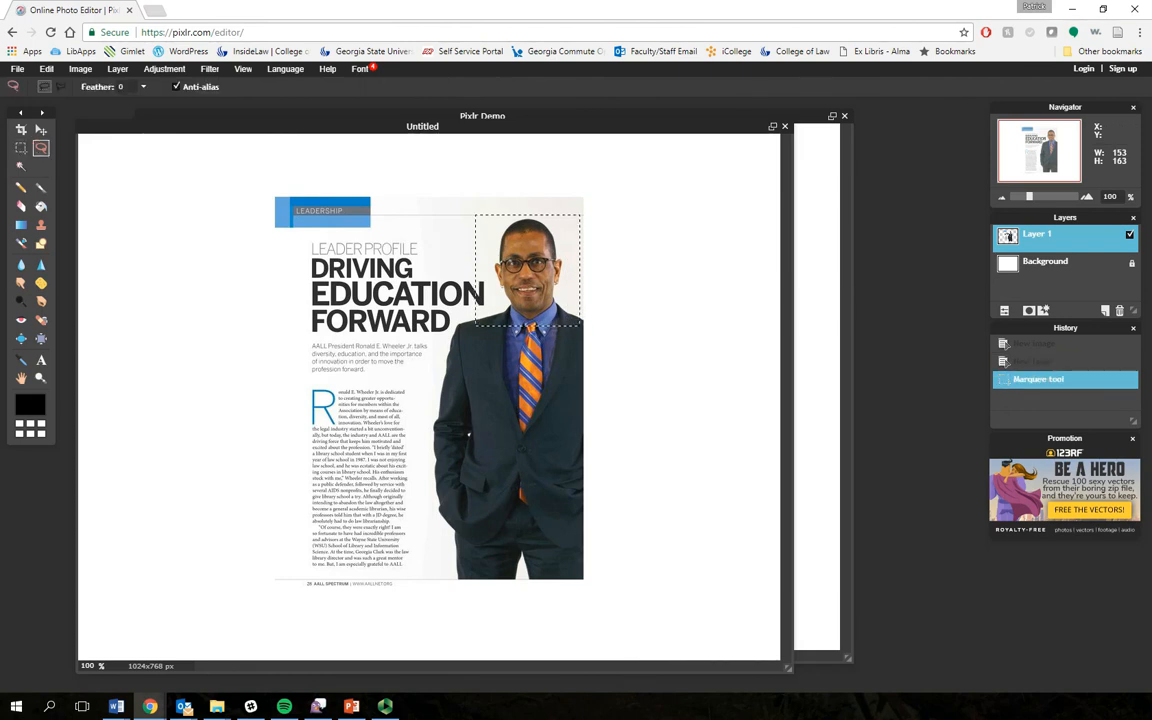
pyautogui.moveTo(455, 218)
pyautogui.mouseDown()
pyautogui.moveTo(460, 274)
pyautogui.moveTo(513, 334)
pyautogui.moveTo(570, 333)
pyautogui.moveTo(582, 231)
pyautogui.moveTo(567, 213)
pyautogui.moveTo(501, 202)
pyautogui.moveTo(458, 218)
pyautogui.mouseUp()
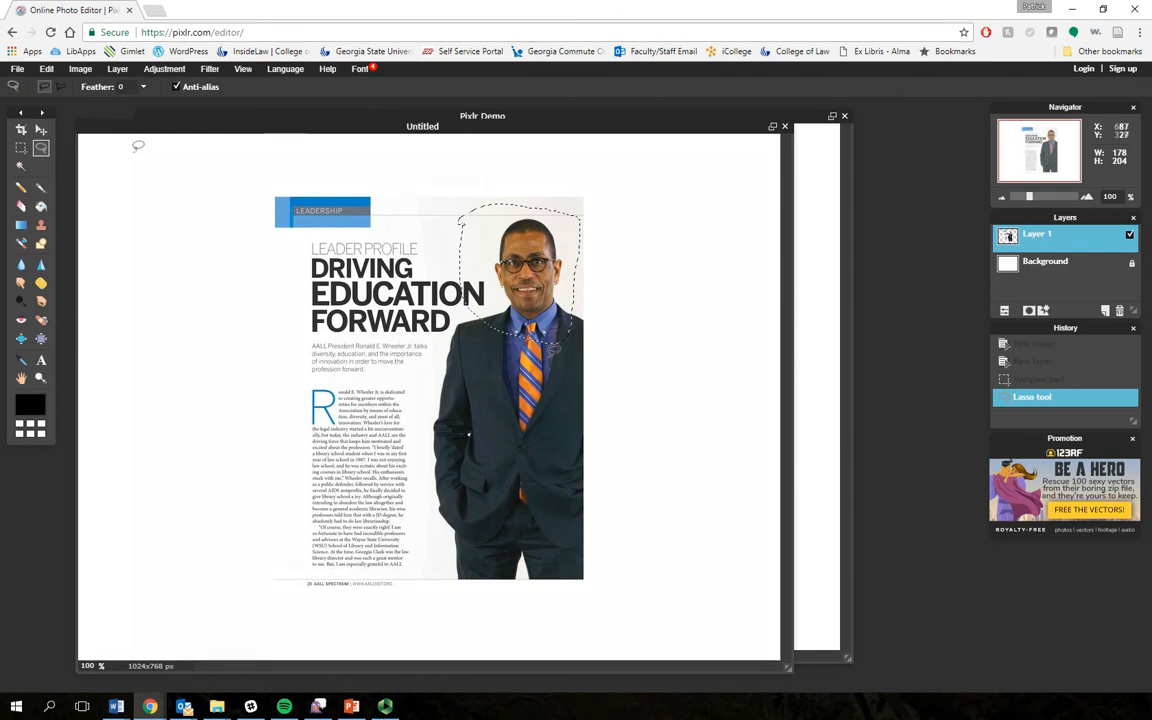
pyautogui.click(21, 148)
pyautogui.click(465, 226)
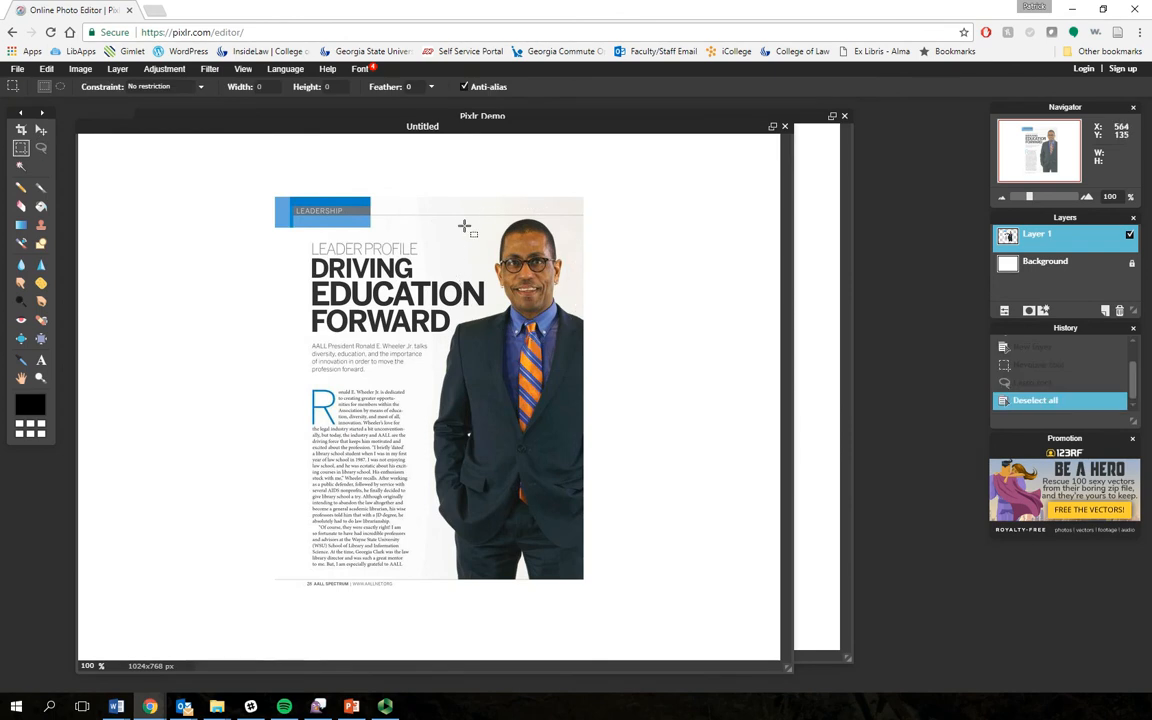
# - Select the man's head with a rectangular marquee about 124 by 153 px and copy it into the Pixlr Demo image above the Background
pyautogui.moveTo(490, 215)
pyautogui.mouseDown()
pyautogui.moveTo(560, 321)
pyautogui.moveTo(575, 321)
pyautogui.mouseUp()
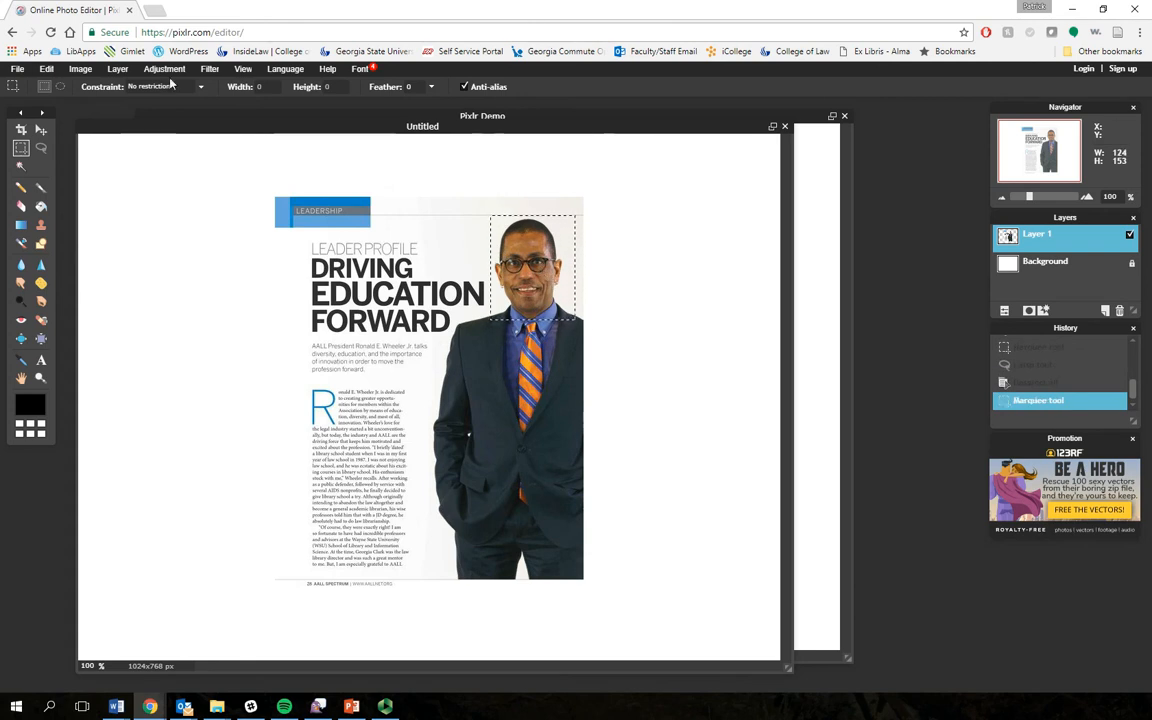
pyautogui.click(46, 68)
pyautogui.click(65, 130)
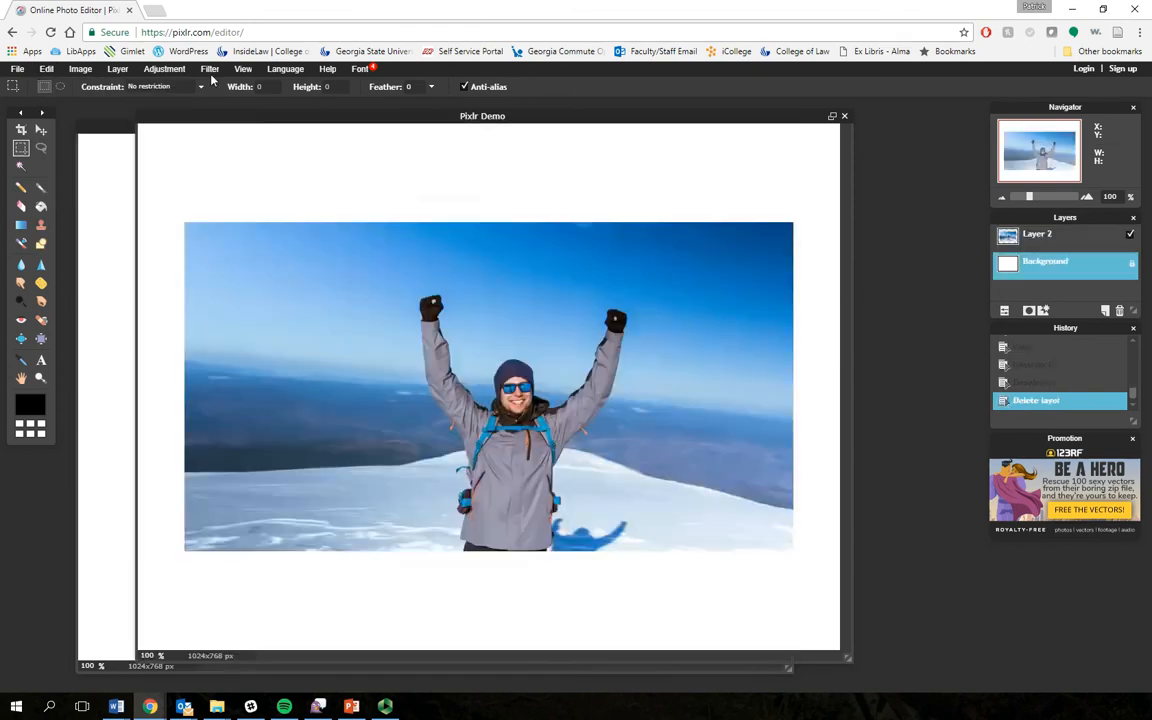
pyautogui.click(46, 68)
pyautogui.click(65, 138)
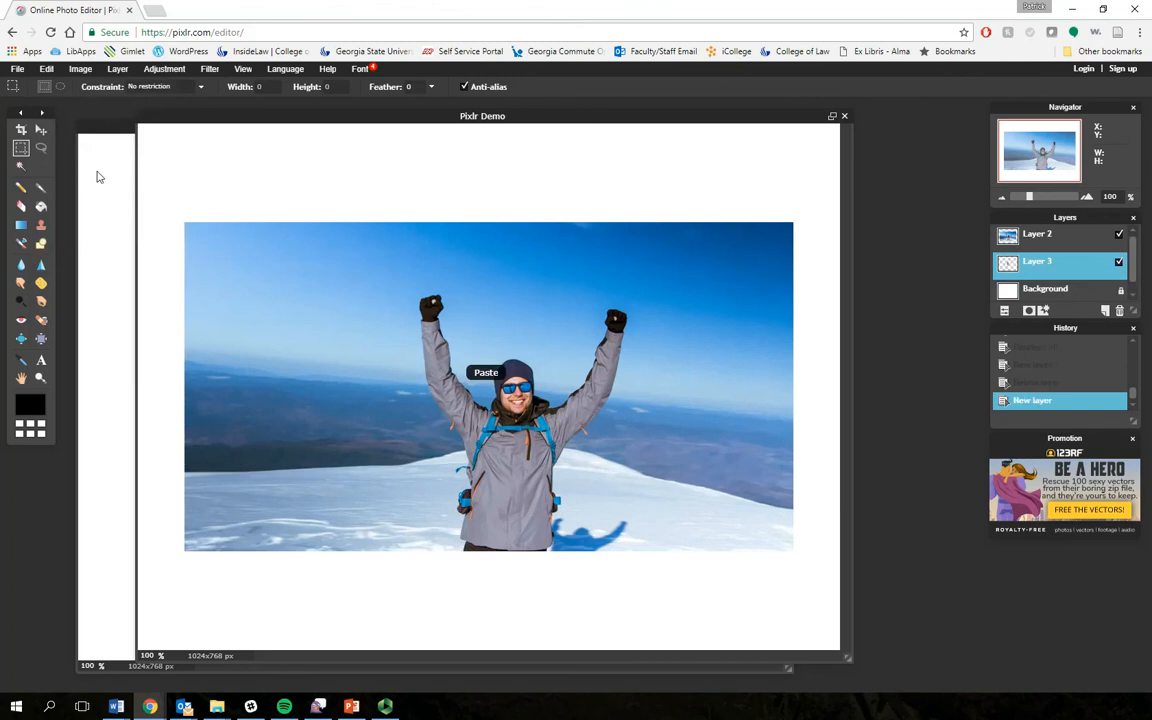
# - Paste the copied head as a new layer above the mountain photo on Layer 2
pyautogui.click(1037, 234)
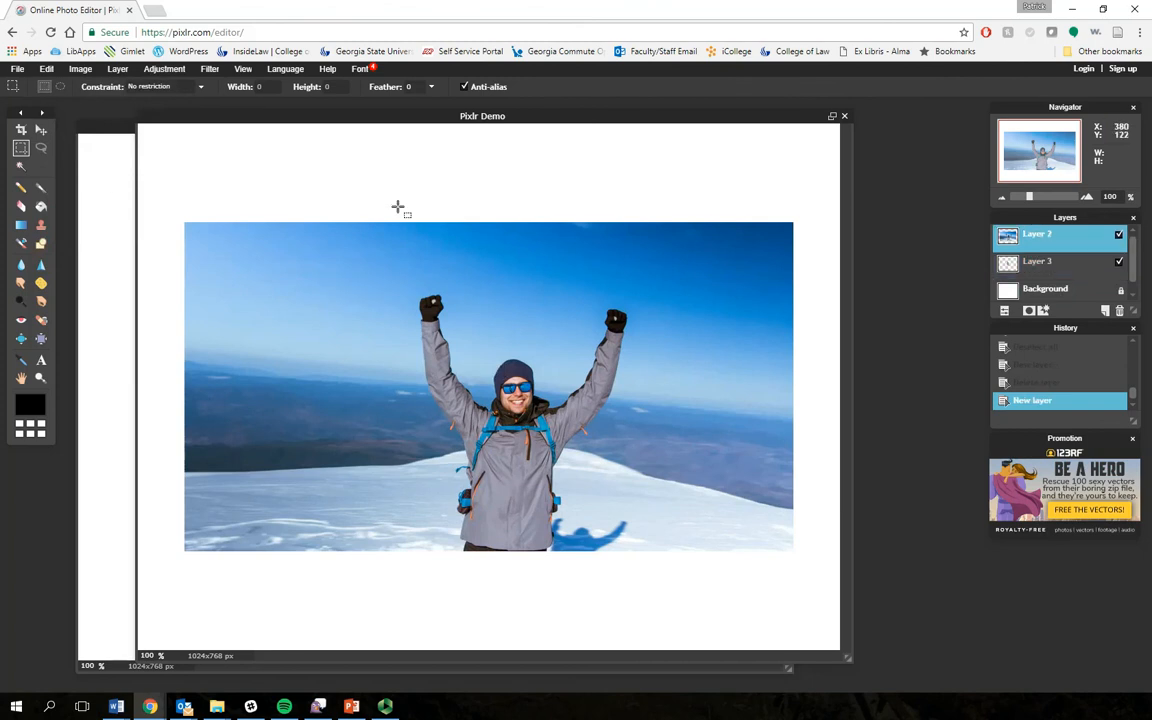
pyautogui.click(50, 70)
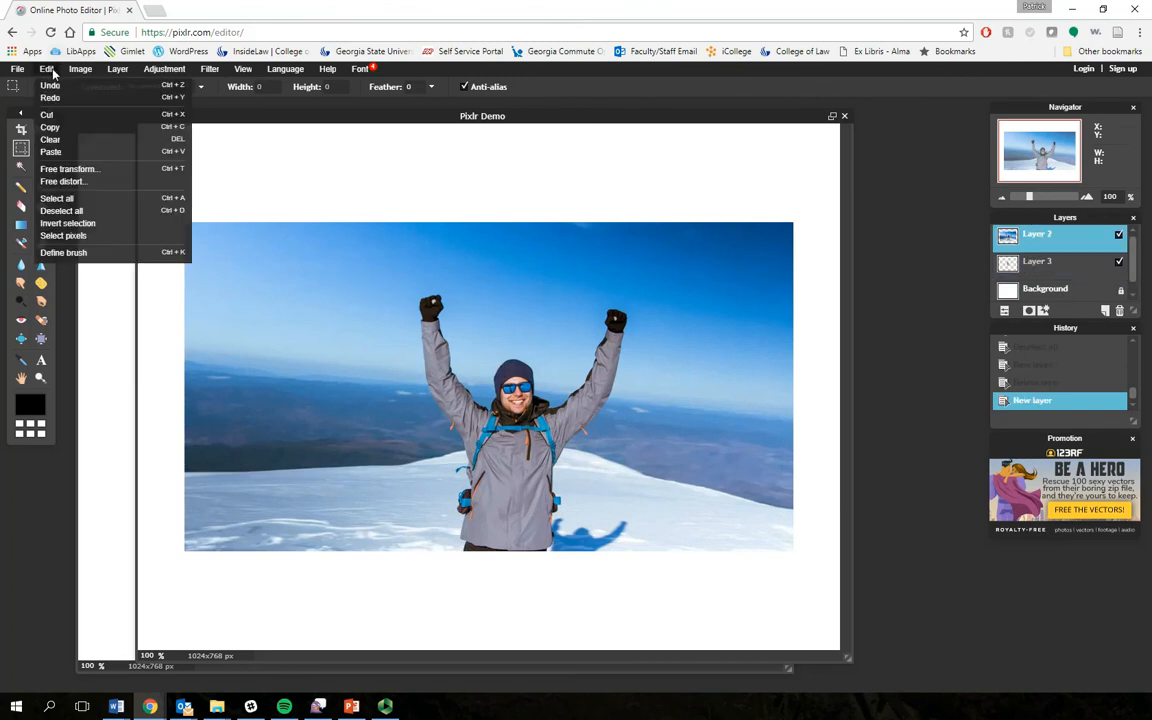
pyautogui.click(60, 151)
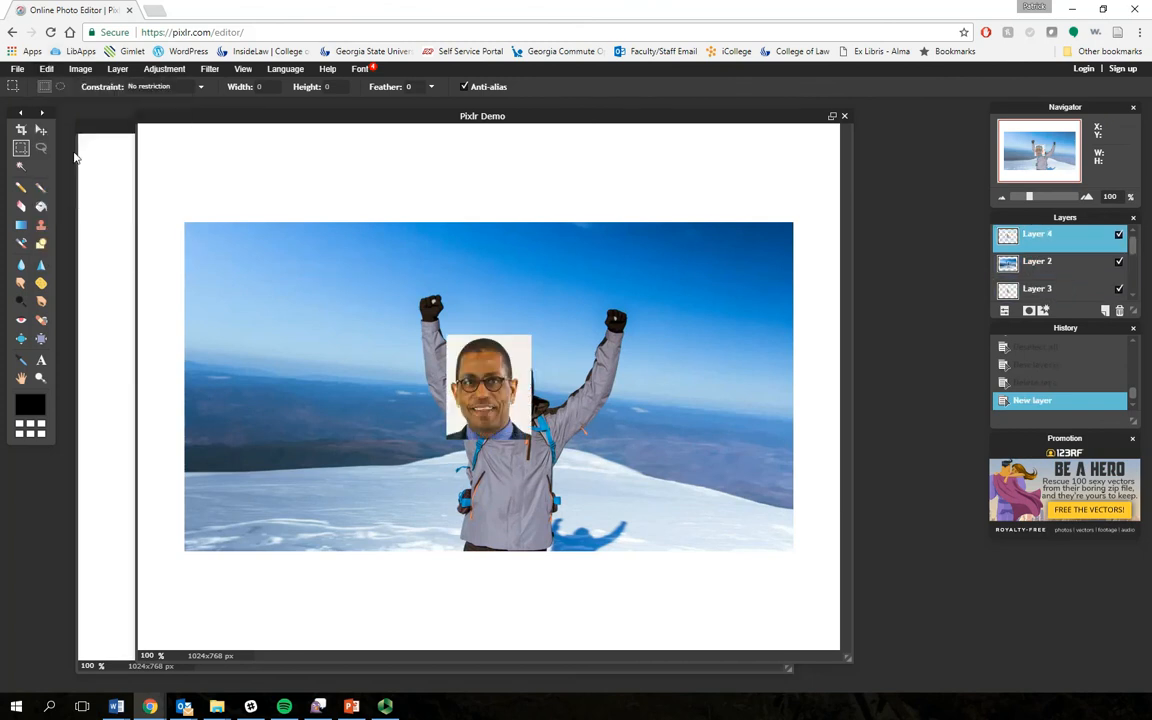
# - Delete Layer 3 and move the pasted head on Layer 4 over the hiker's own head
pyautogui.click(1040, 289)
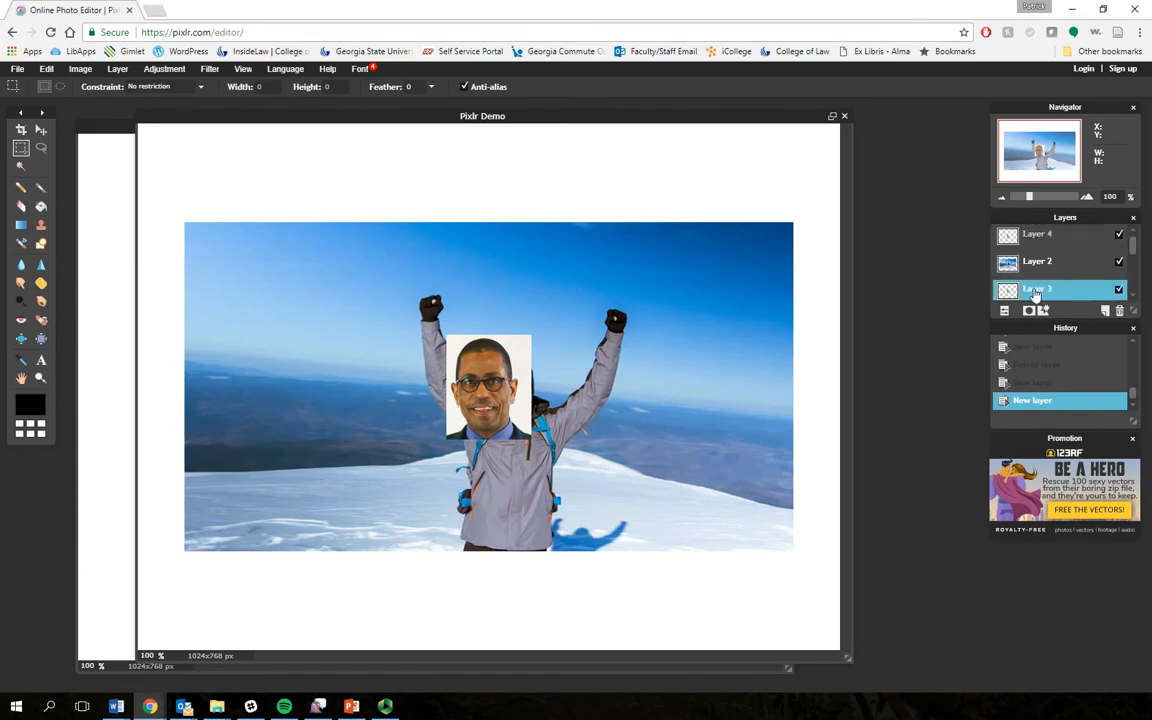
pyautogui.click(1119, 311)
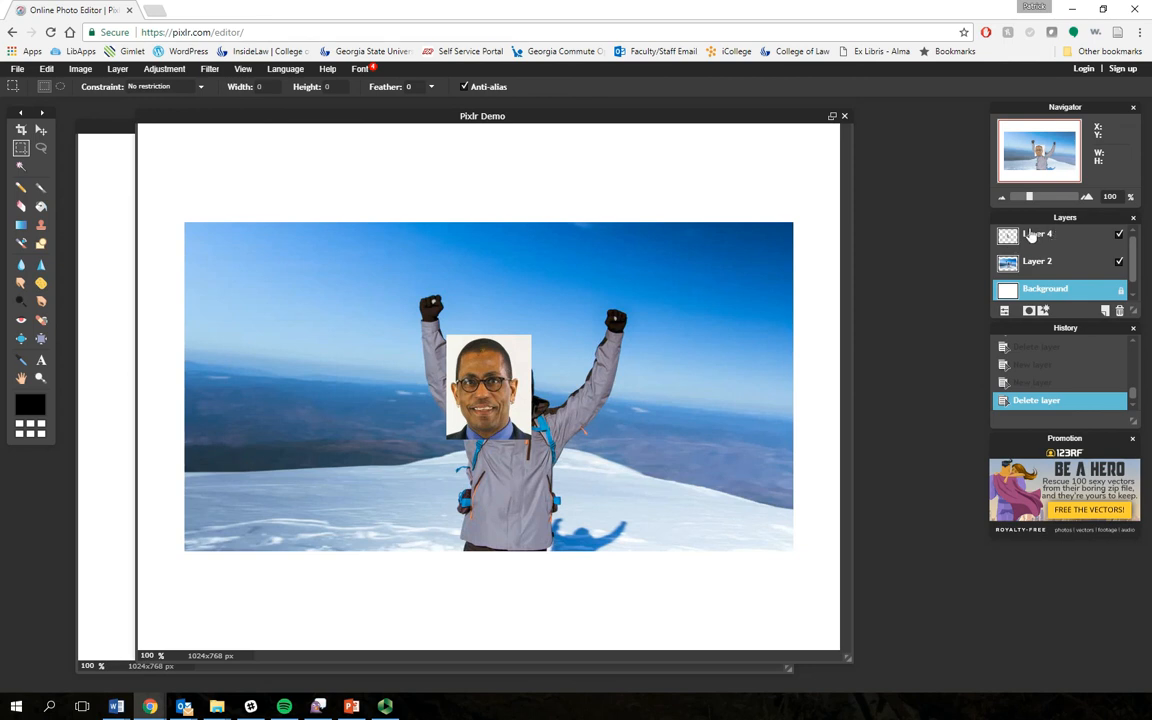
pyautogui.click(41, 129)
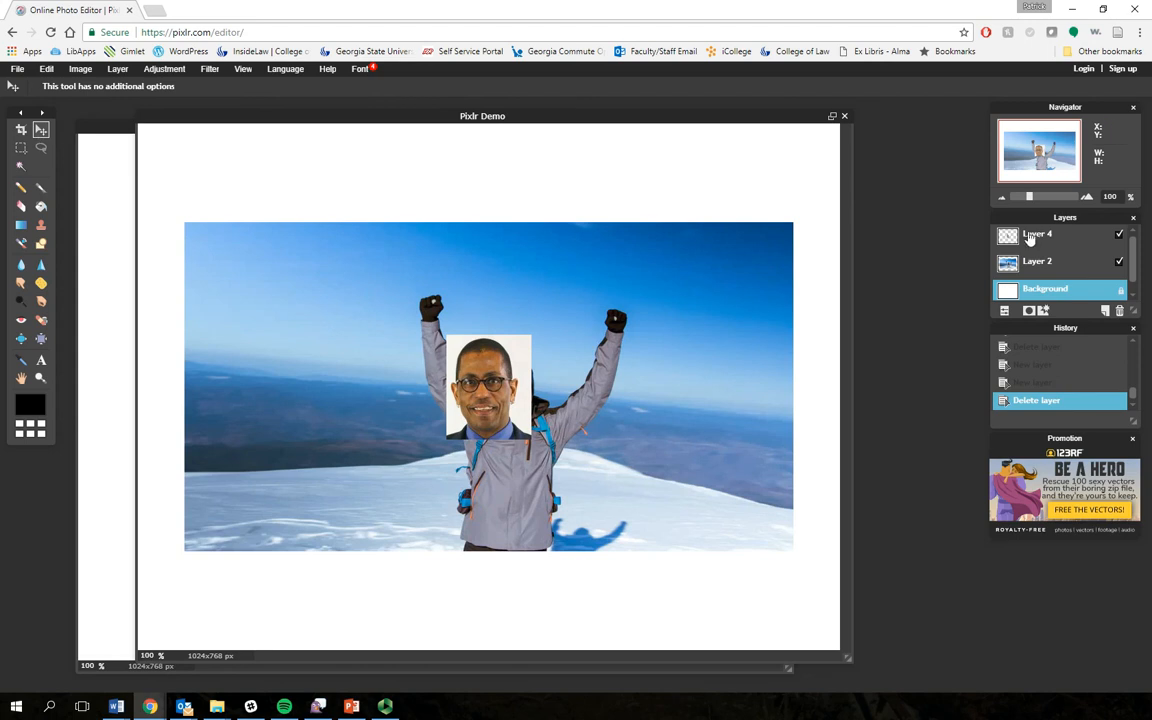
pyautogui.click(1030, 237)
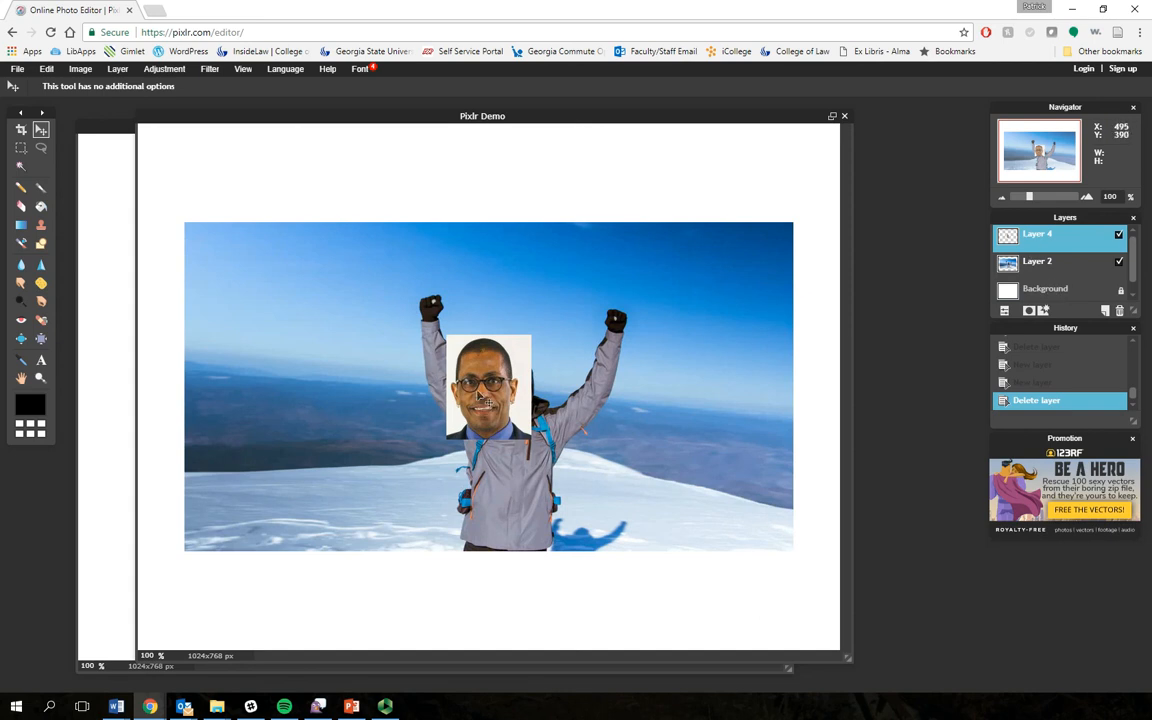
pyautogui.moveTo(480, 398); pyautogui.dragTo(508, 372)
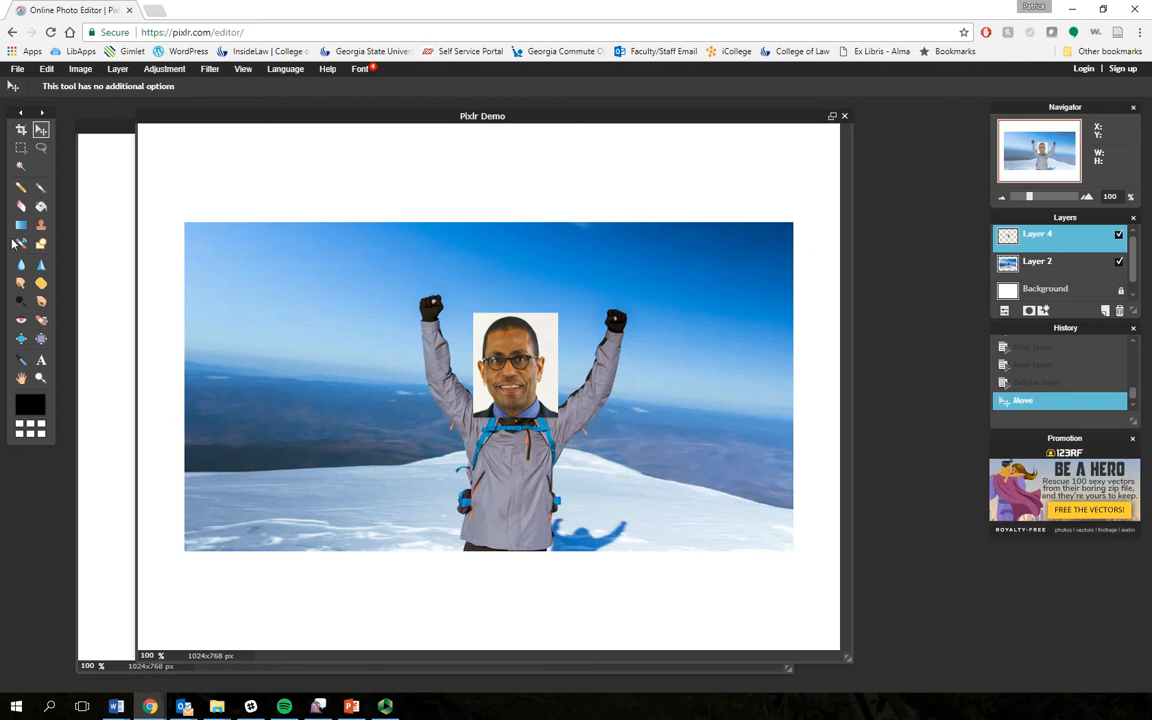
# - Erase the white background, suit and shirt around the pasted head using the Eraser with a soft 30 px brush
pyautogui.click(20, 206)
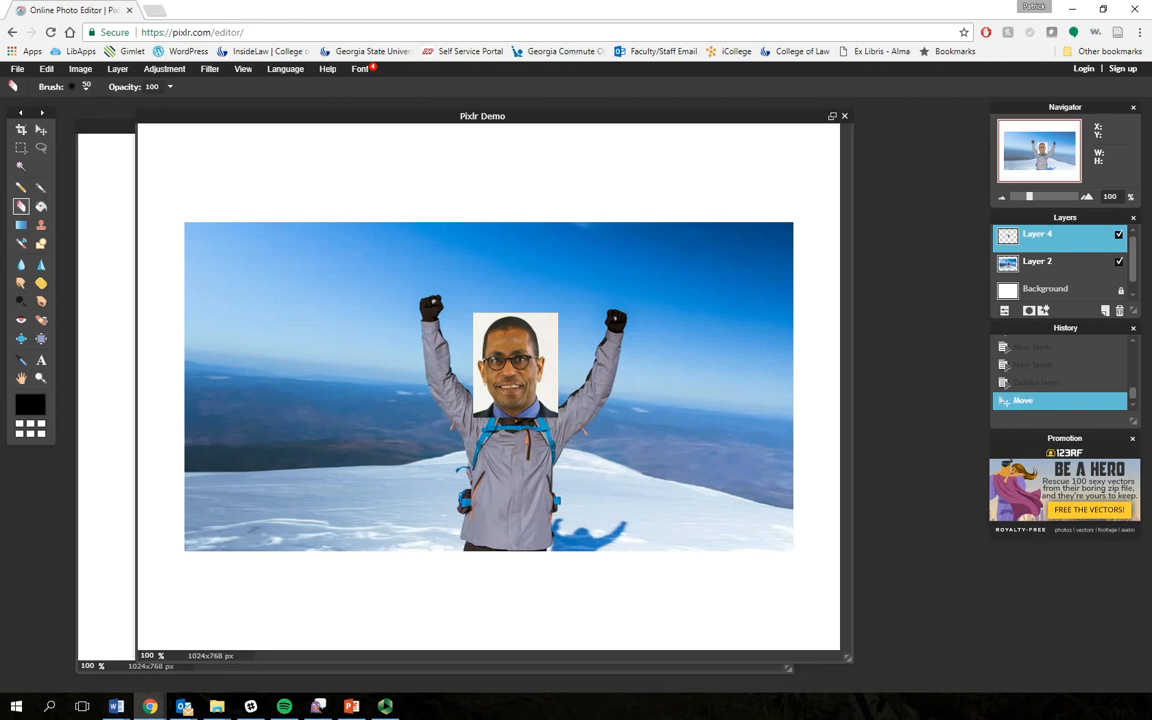
pyautogui.scroll(1, 558, 390)
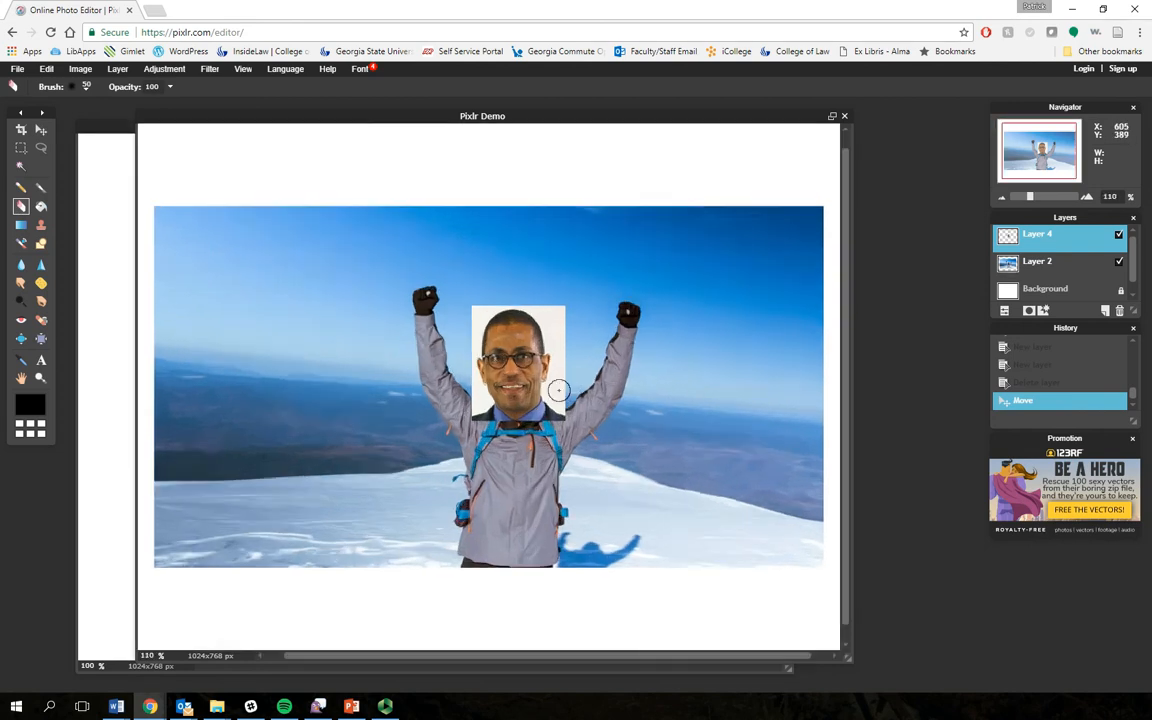
pyautogui.scroll(2, 558, 390)
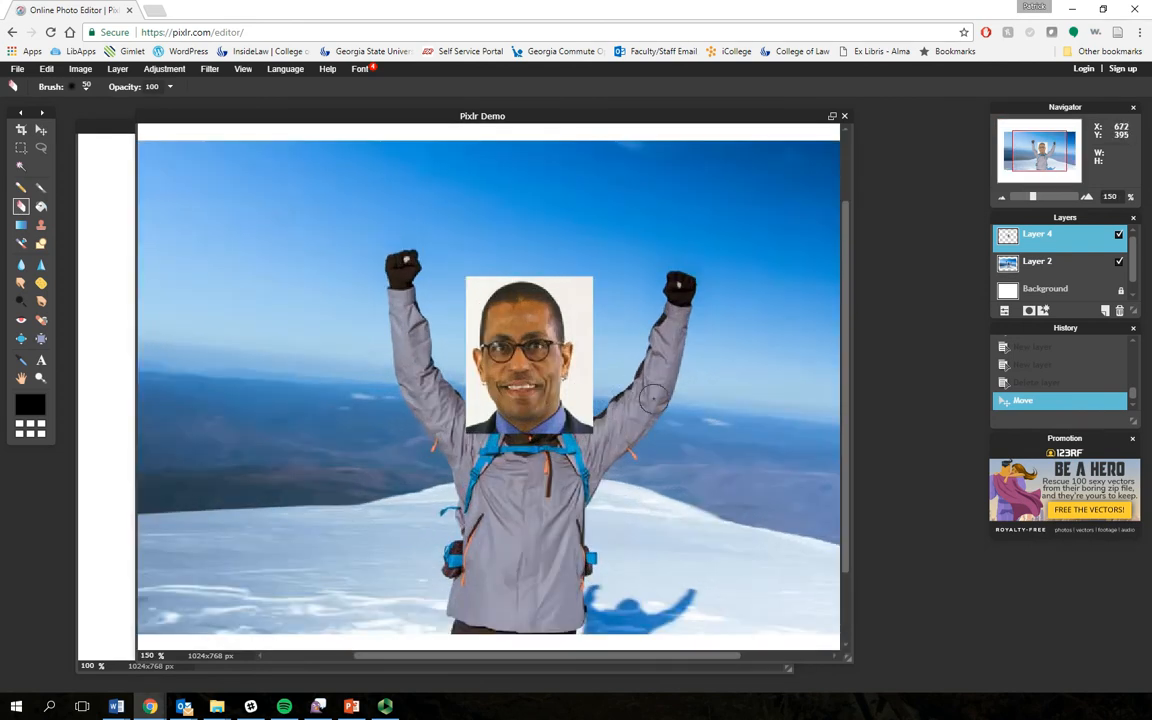
pyautogui.click(72, 87)
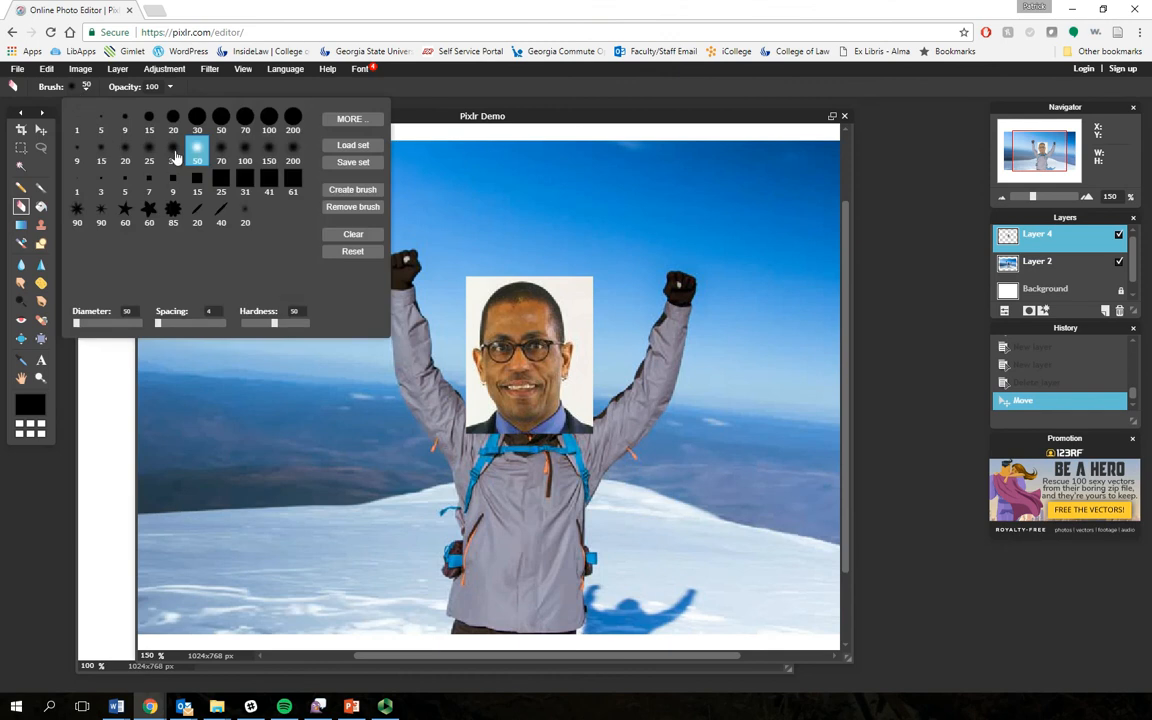
pyautogui.click(174, 152)
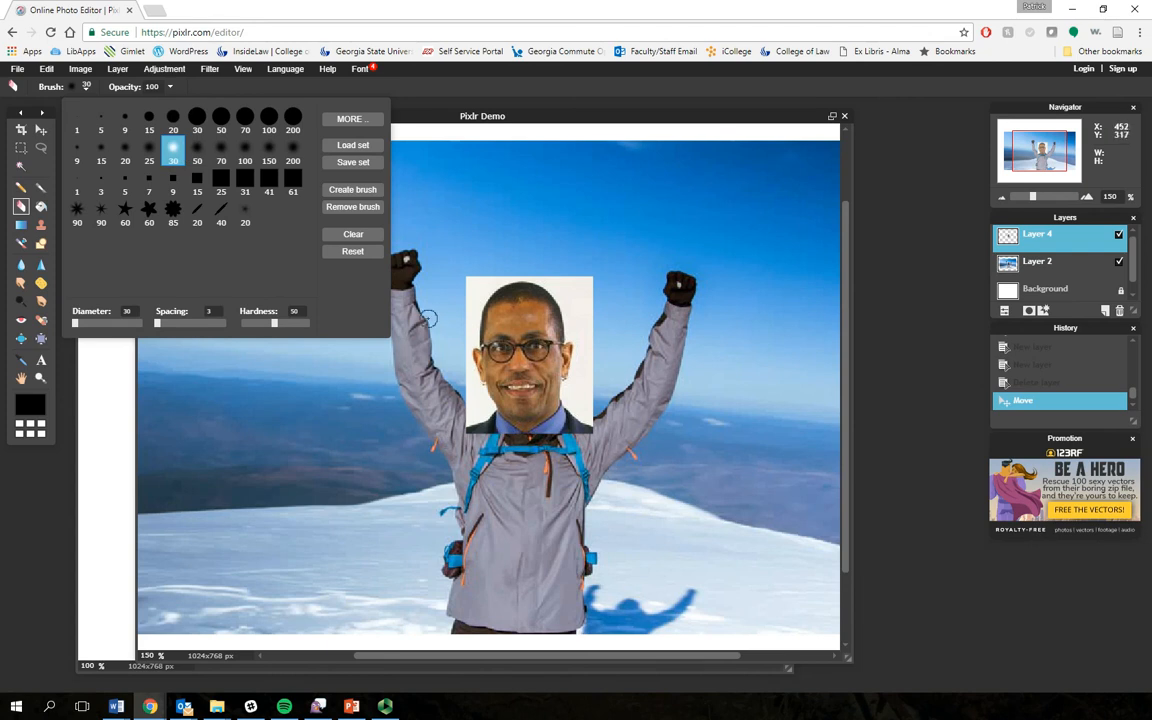
pyautogui.moveTo(590, 406)
pyautogui.mouseDown()
pyautogui.moveTo(577, 433)
pyautogui.moveTo(543, 436)
pyautogui.mouseUp()
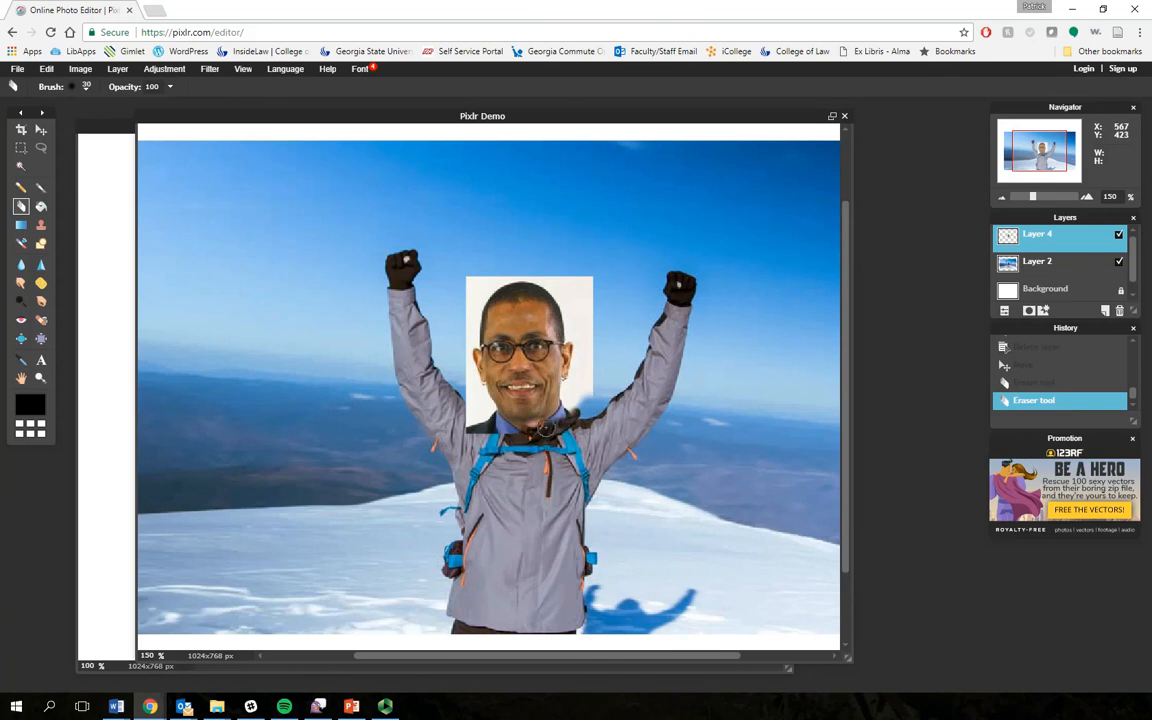
pyautogui.click(574, 390)
pyautogui.moveTo(586, 393); pyautogui.dragTo(558, 445)
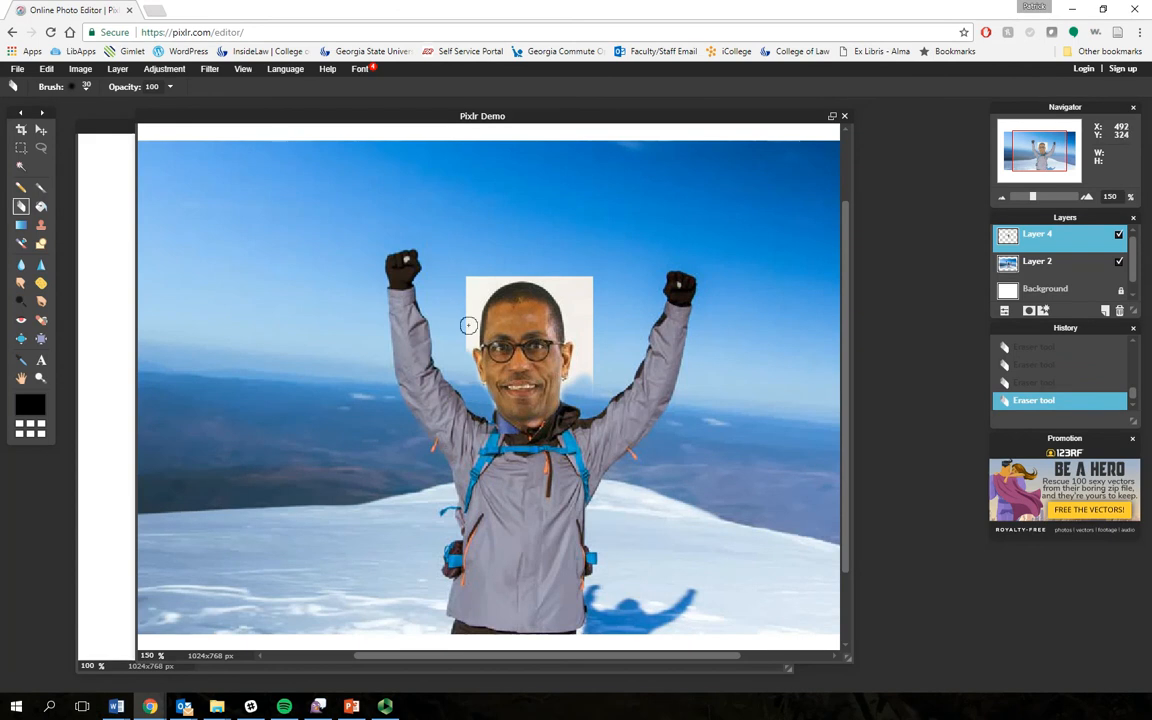
pyautogui.moveTo(497, 276)
pyautogui.mouseDown()
pyautogui.moveTo(465, 346)
pyautogui.moveTo(452, 316)
pyautogui.moveTo(472, 270)
pyautogui.moveTo(465, 308)
pyautogui.moveTo(492, 281)
pyautogui.moveTo(529, 271)
pyautogui.moveTo(555, 278)
pyautogui.moveTo(574, 308)
pyautogui.moveTo(572, 279)
pyautogui.moveTo(592, 276)
pyautogui.moveTo(589, 382)
pyautogui.moveTo(570, 393)
pyautogui.moveTo(578, 323)
pyautogui.moveTo(573, 336)
pyautogui.moveTo(557, 282)
pyautogui.mouseUp()
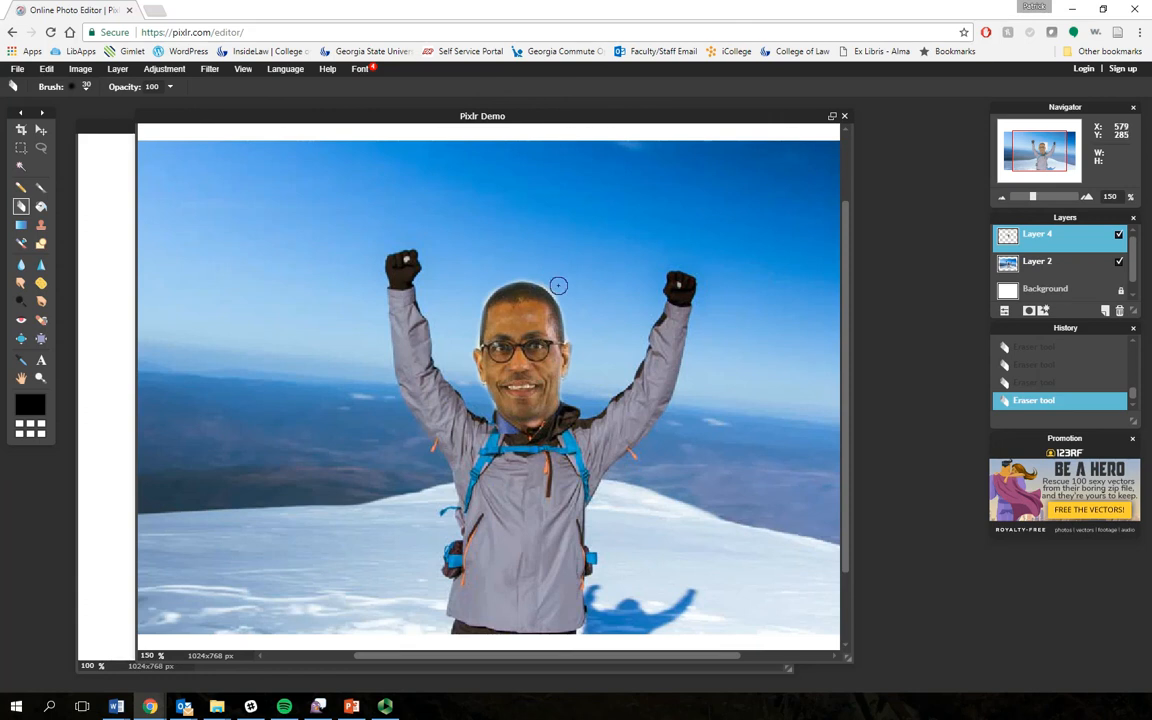
# - Reposition the cut-out head on the hiker's jacket collar and erase the leftover shirt at the neck
pyautogui.scroll(-4, 643, 324)
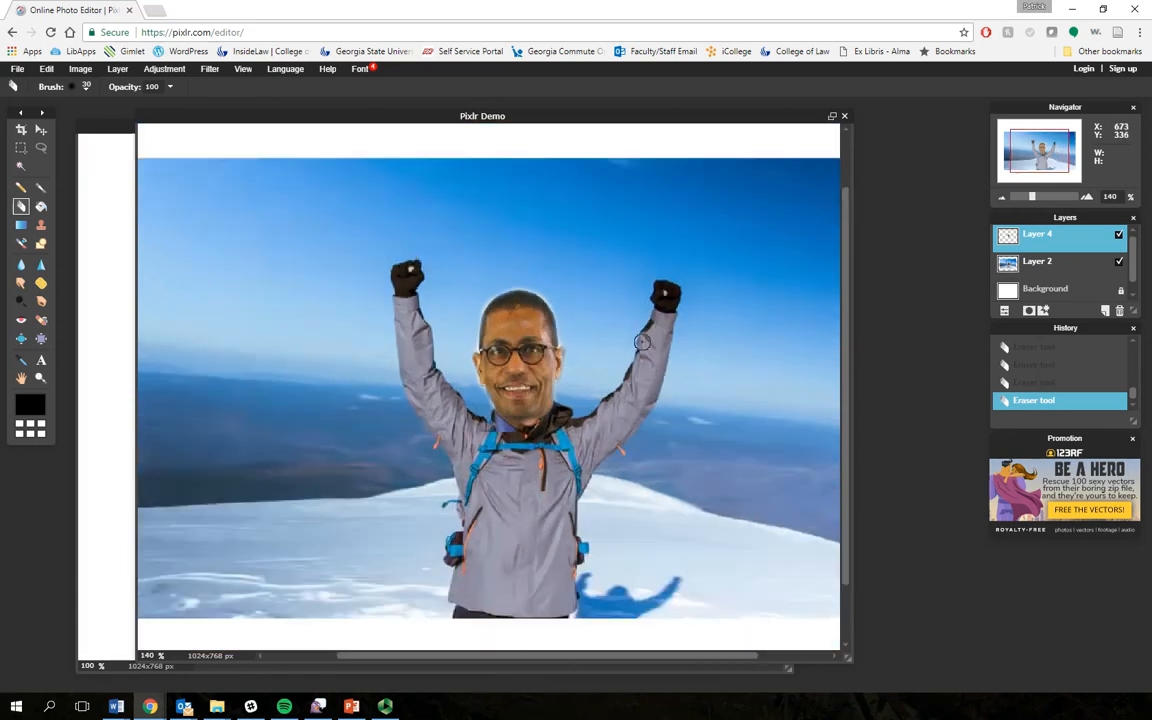
pyautogui.scroll(-2, 447, 411)
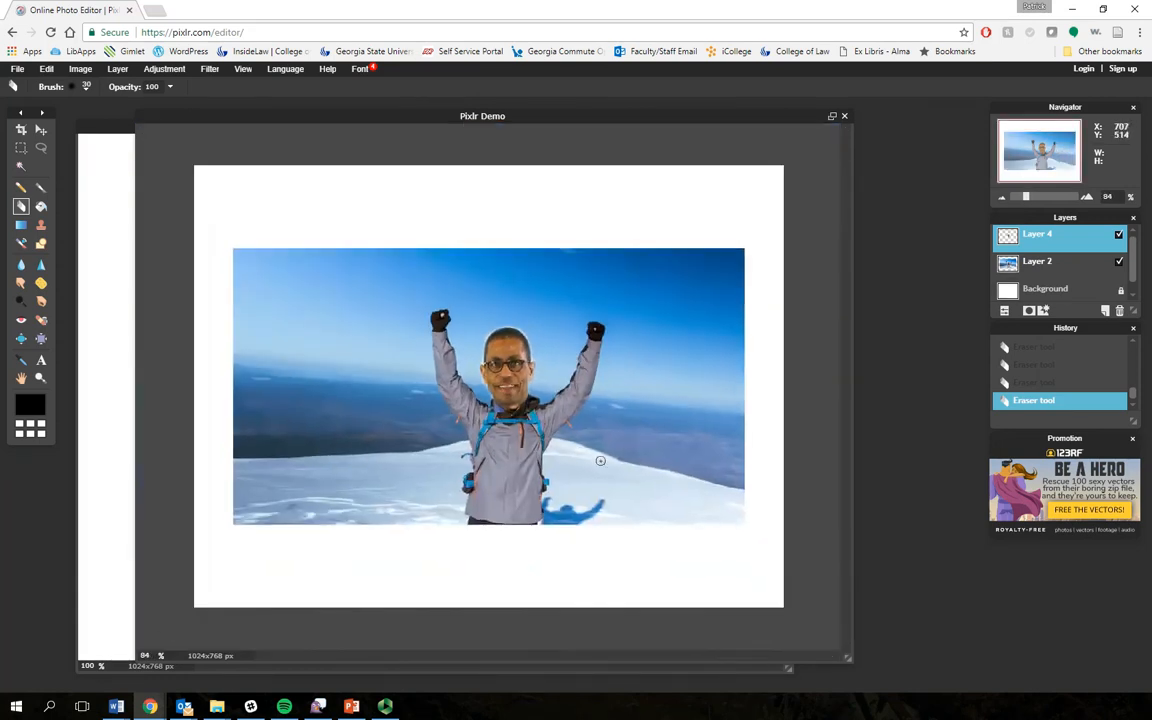
pyautogui.click(40, 131)
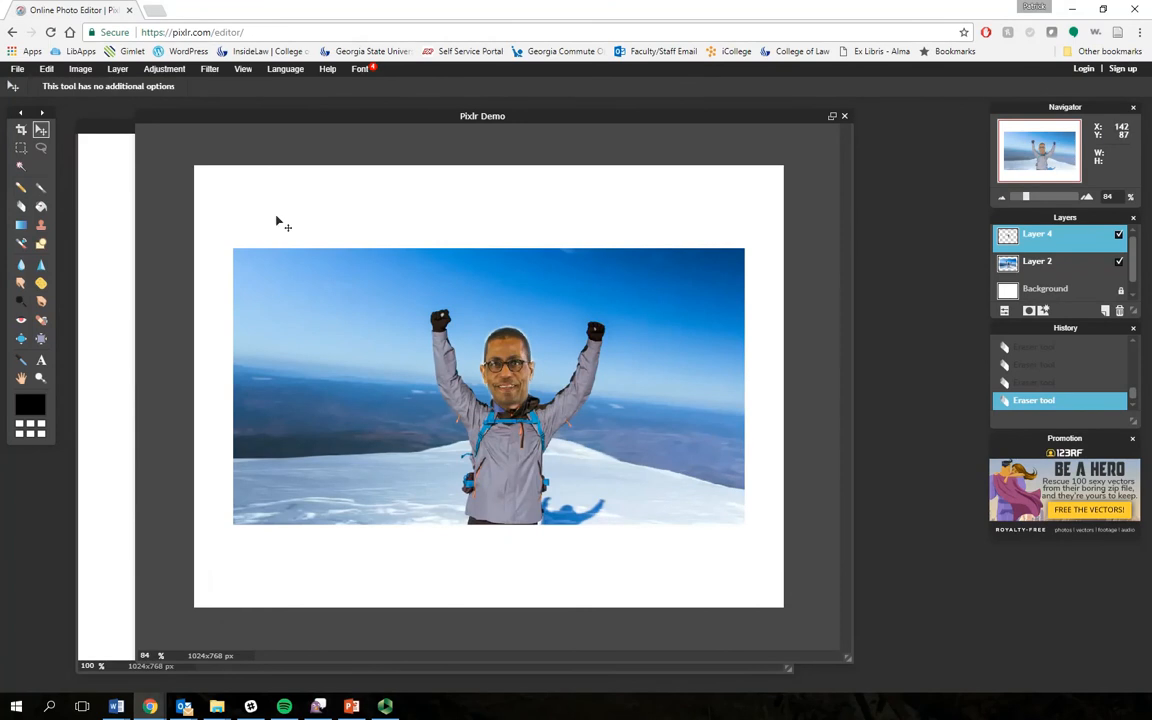
pyautogui.moveTo(520, 379); pyautogui.dragTo(522, 369)
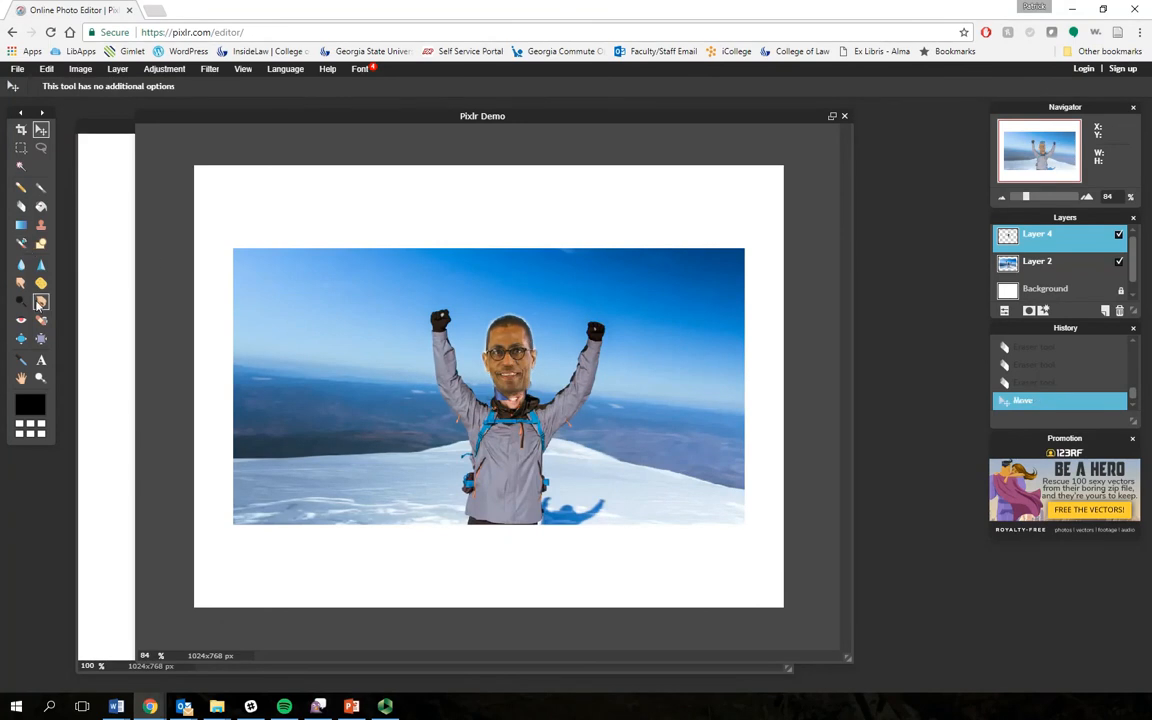
pyautogui.moveTo(514, 366)
pyautogui.mouseDown()
pyautogui.moveTo(474, 546)
pyautogui.moveTo(515, 377)
pyautogui.mouseUp()
pyautogui.click(21, 206)
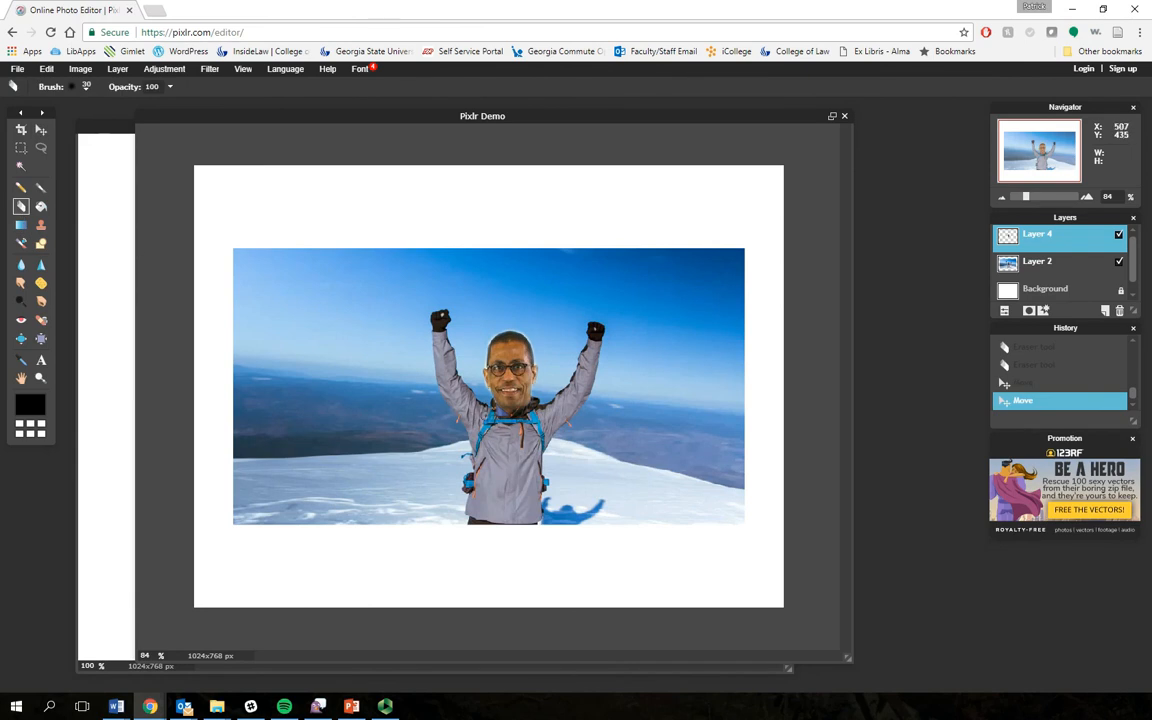
pyautogui.click(496, 414)
pyautogui.click(42, 130)
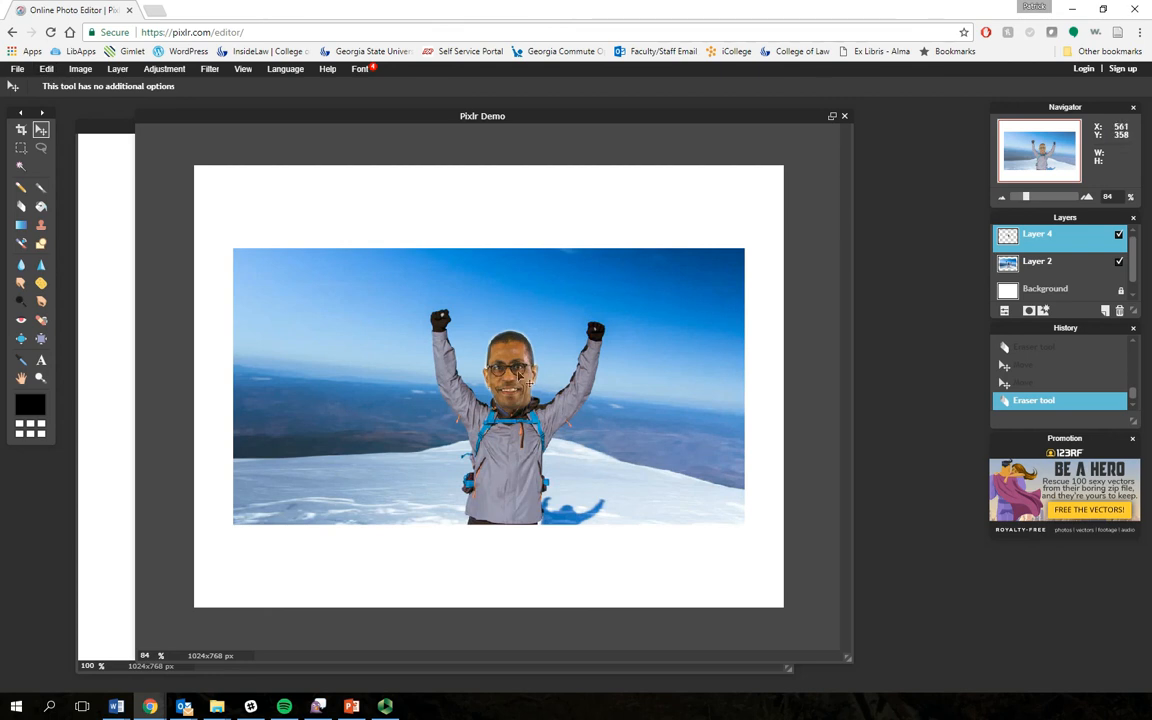
pyautogui.click(46, 68)
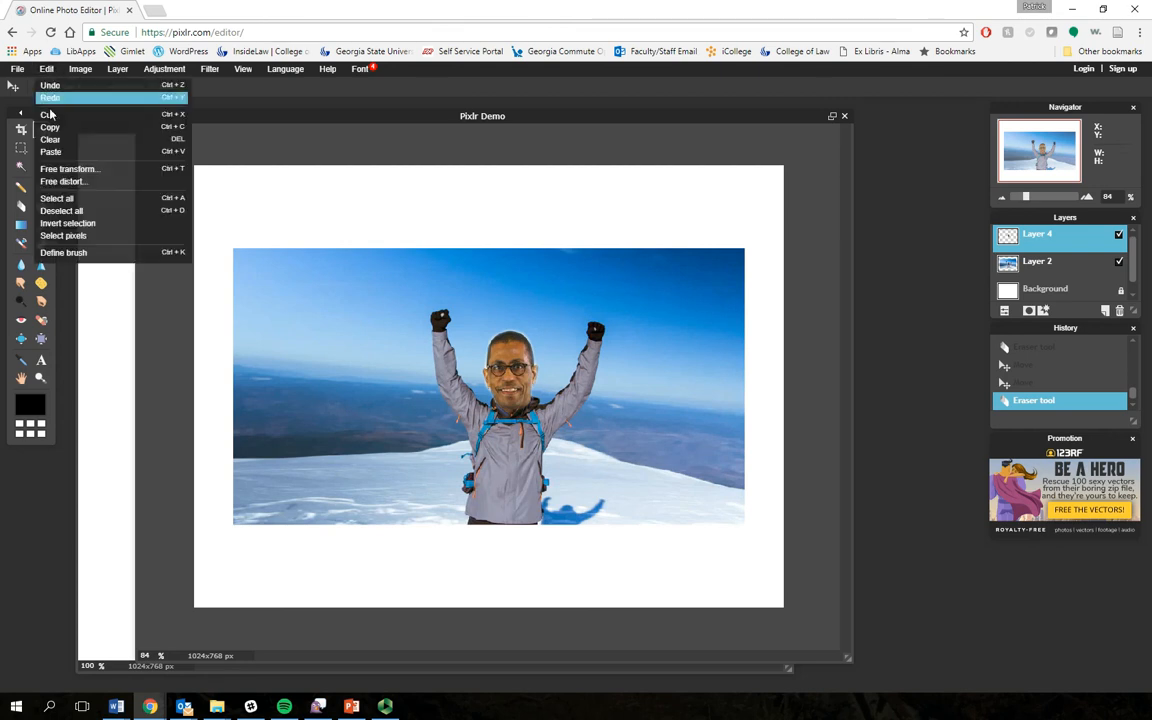
pyautogui.click(67, 170)
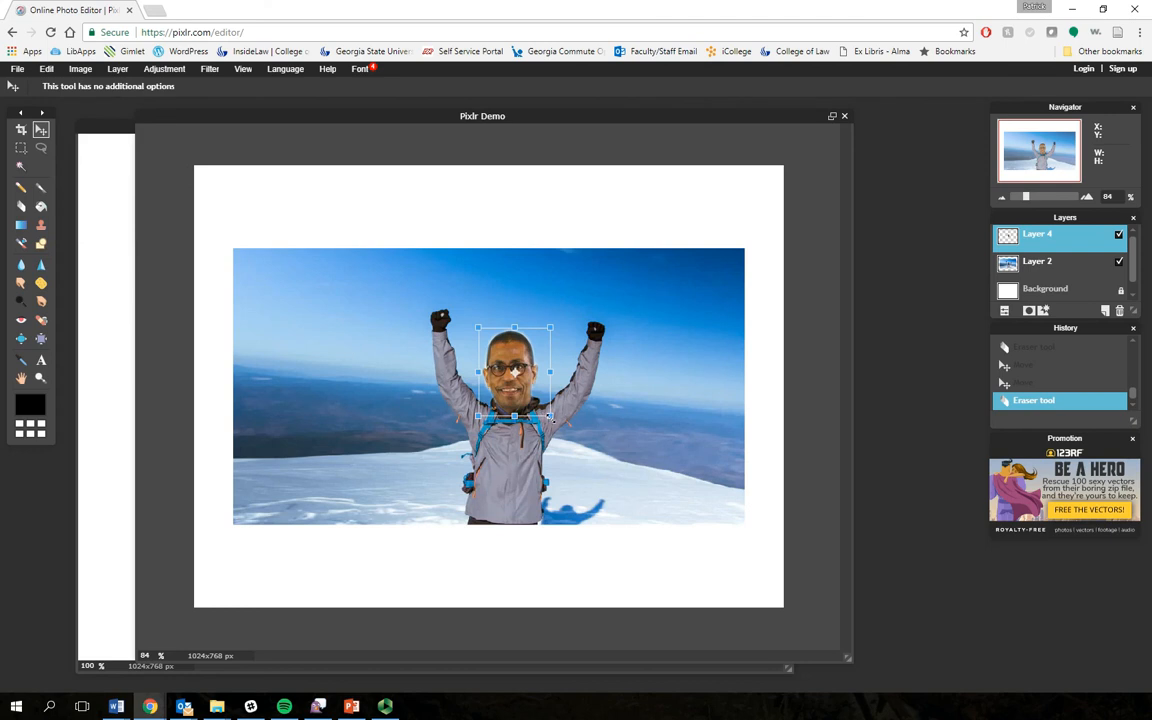
pyautogui.moveTo(550, 416); pyautogui.dragTo(344, 564)
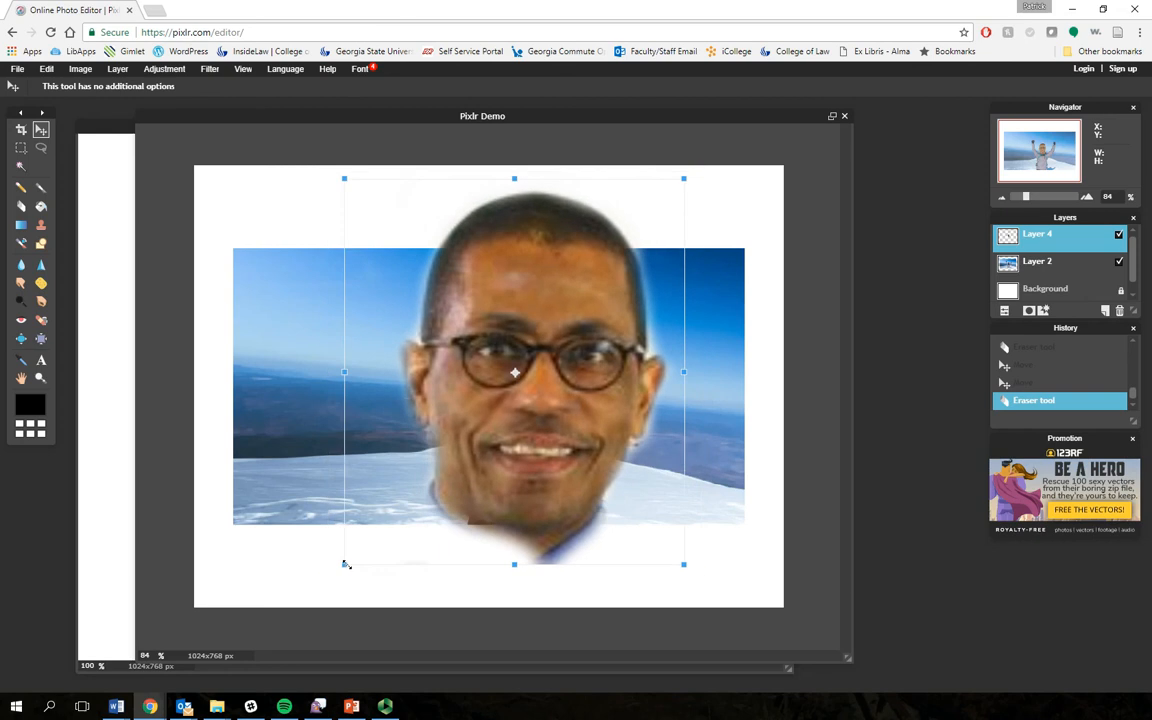
pyautogui.click(324, 457)
pyautogui.click(587, 405)
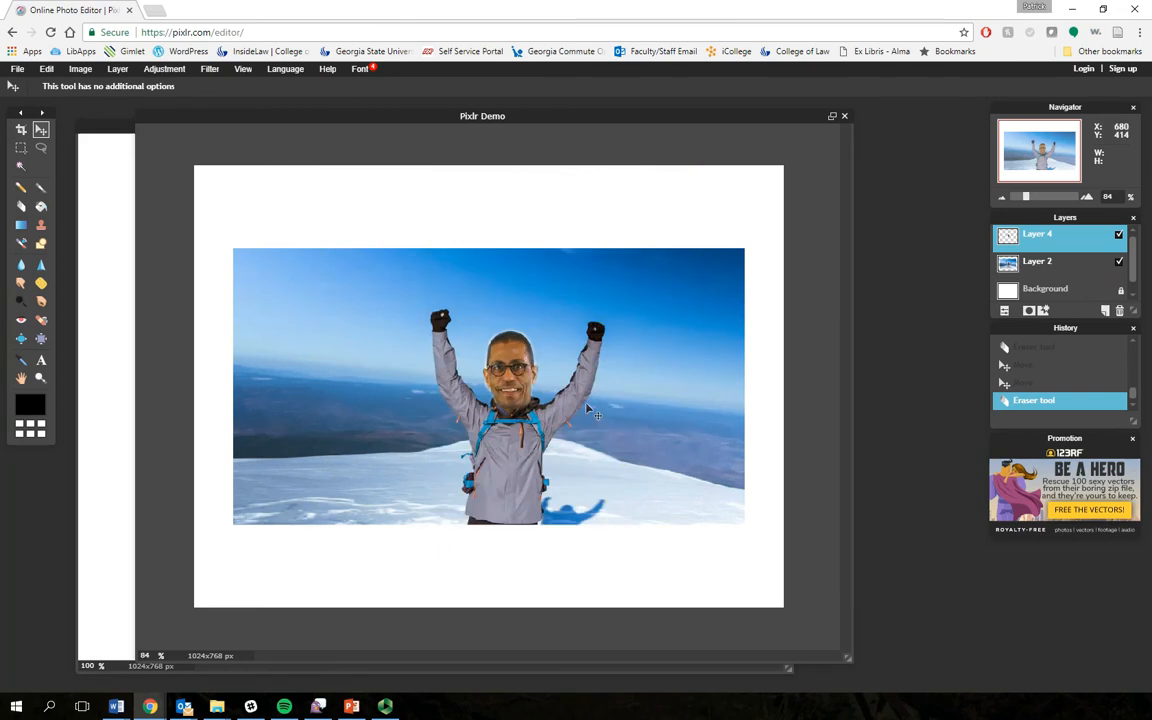
# - Shrink the head on Layer 4 with Free transform to suit the hiker's body, seat it on the collar and apply the transform
pyautogui.click(48, 68)
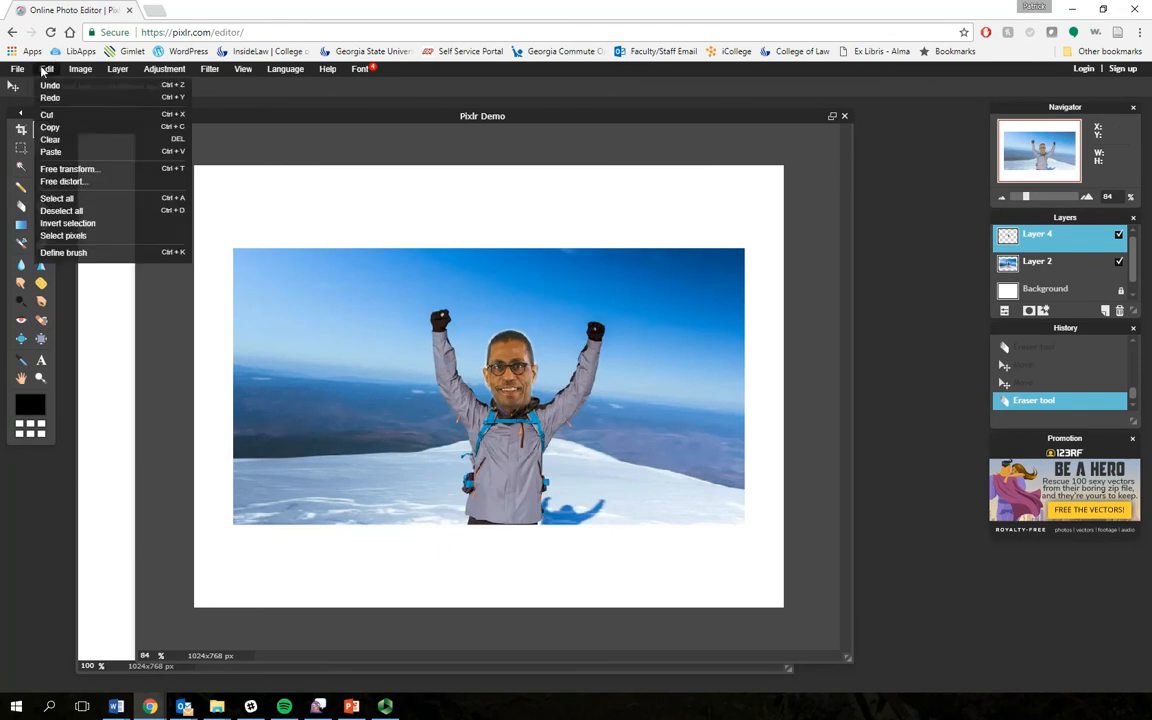
pyautogui.click(60, 165)
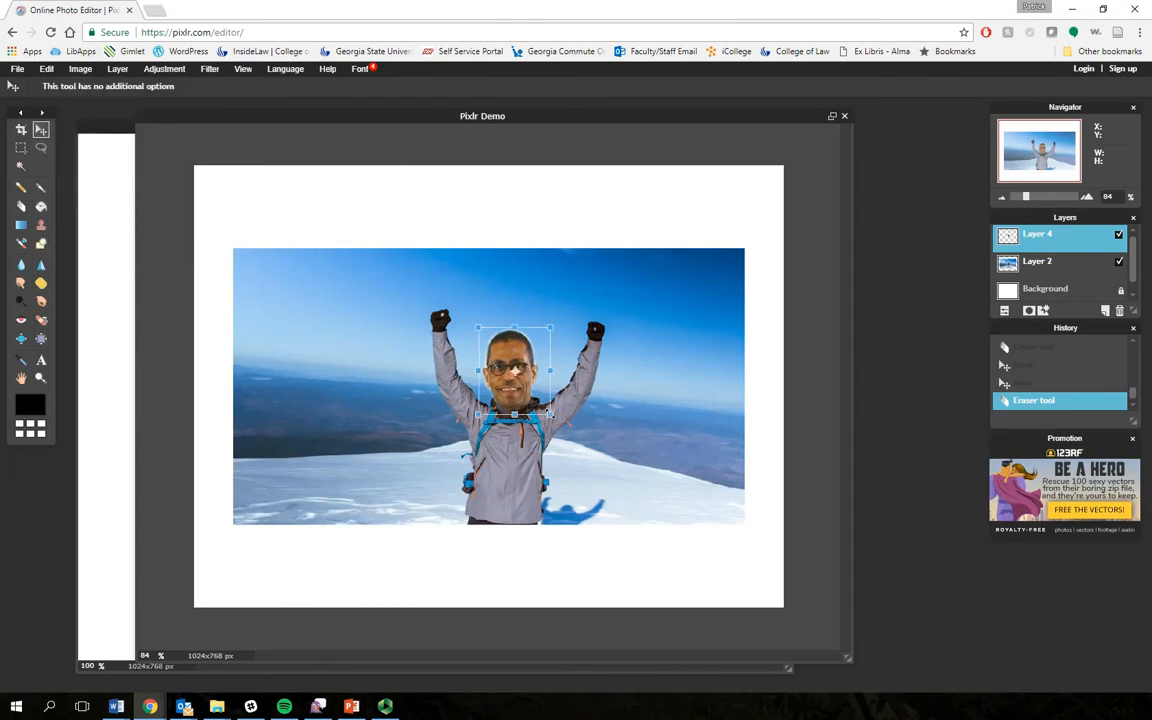
pyautogui.moveTo(550, 413); pyautogui.dragTo(530, 389)
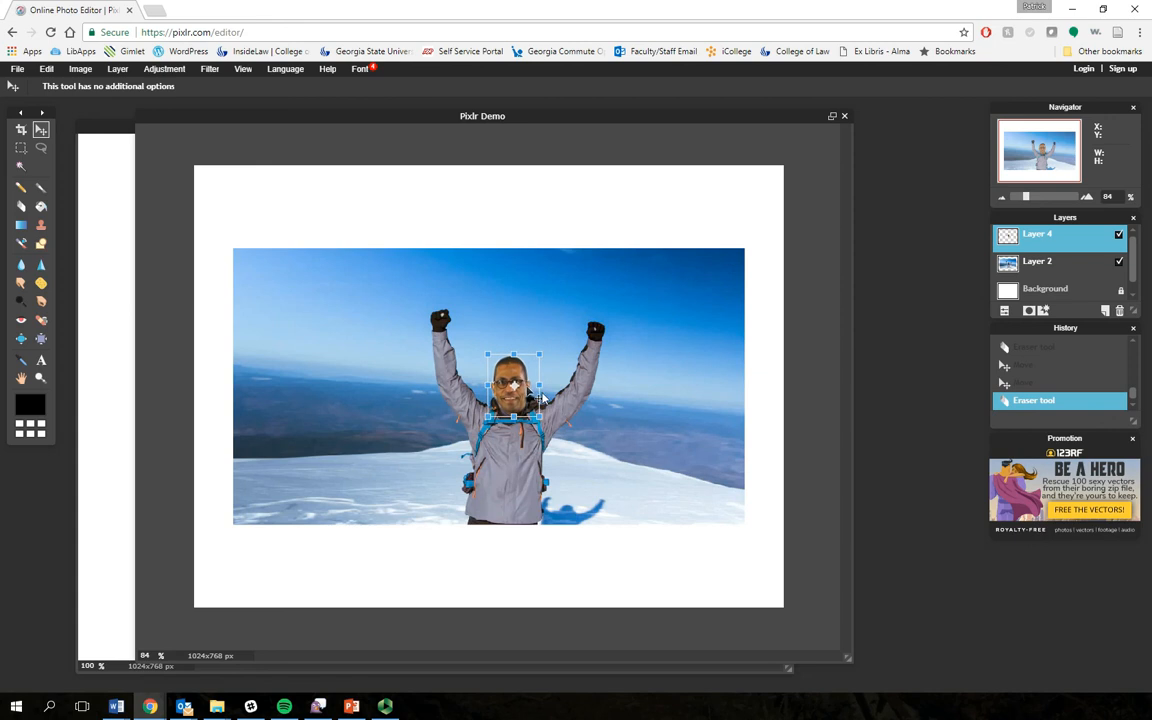
pyautogui.click(576, 379)
pyautogui.click(543, 403)
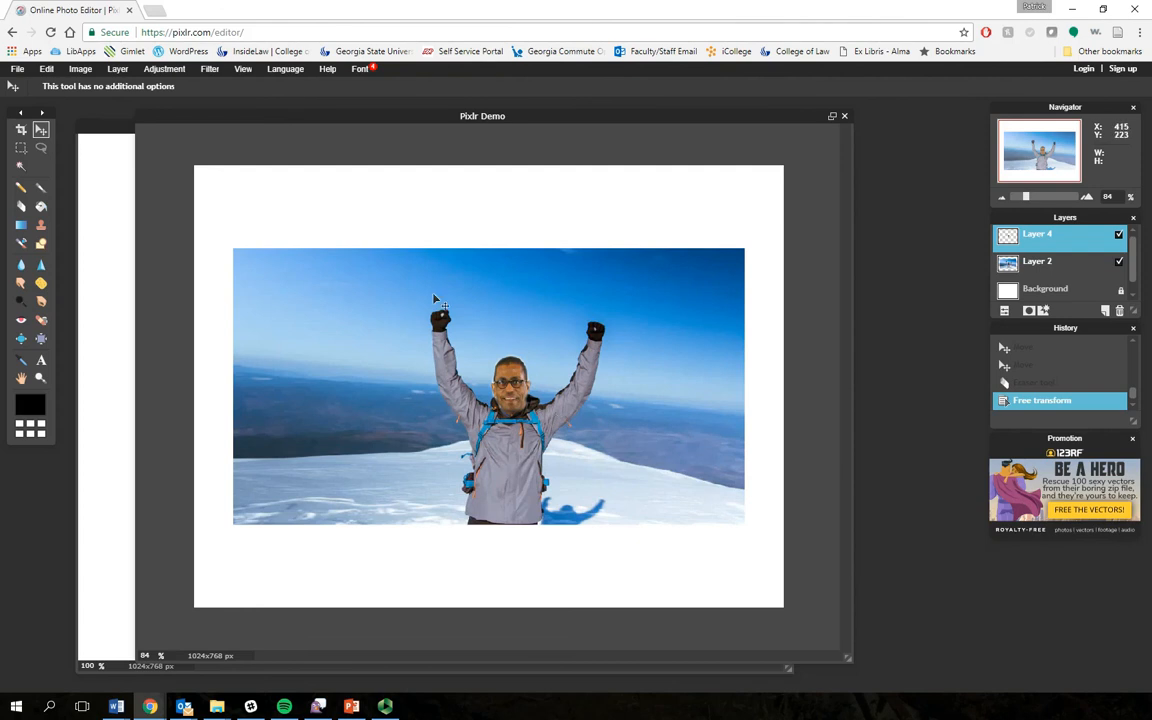
# - Merge Layer 4 and Layer 2 down into the Background and smudge the sleeve below the hiker's left-hand raised fist at strength 50
pyautogui.click(19, 285)
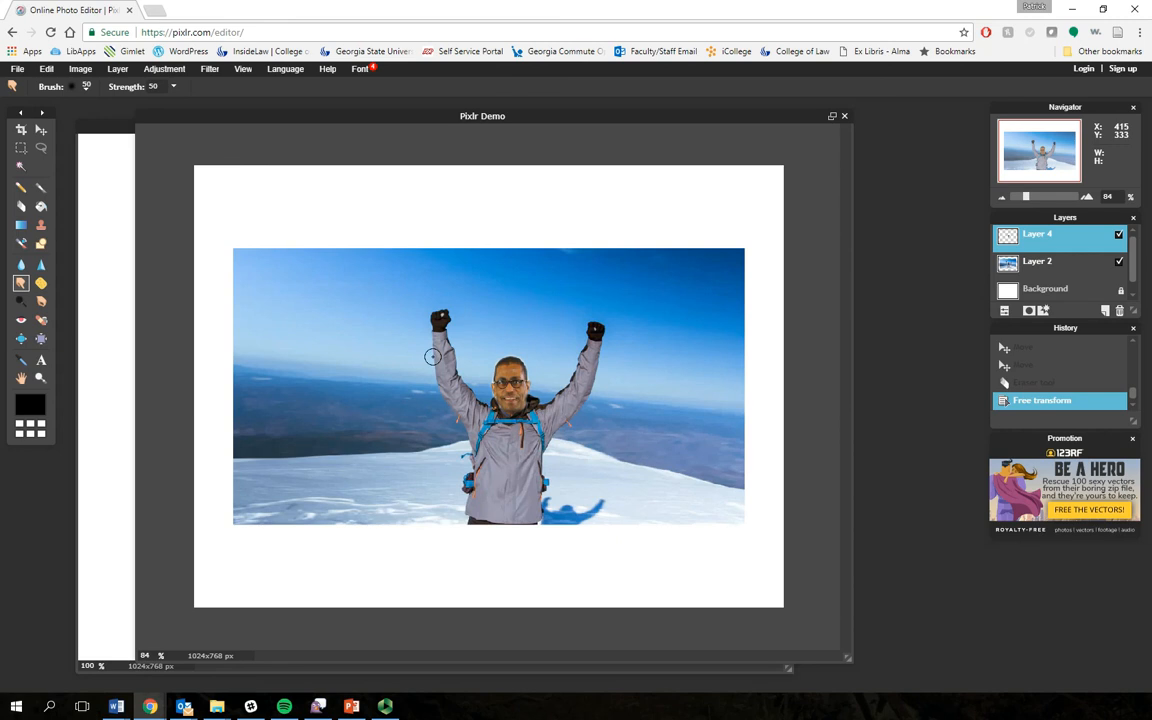
pyautogui.rightClick(1047, 238)
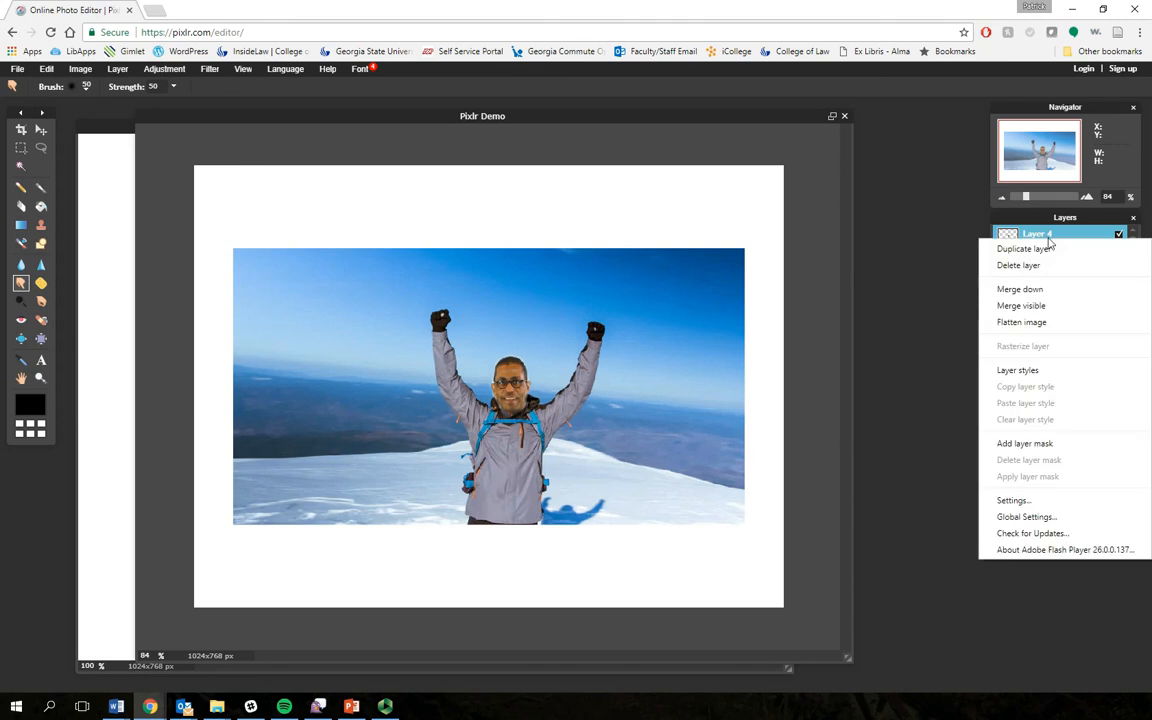
pyautogui.click(1027, 290)
pyautogui.rightClick(1035, 237)
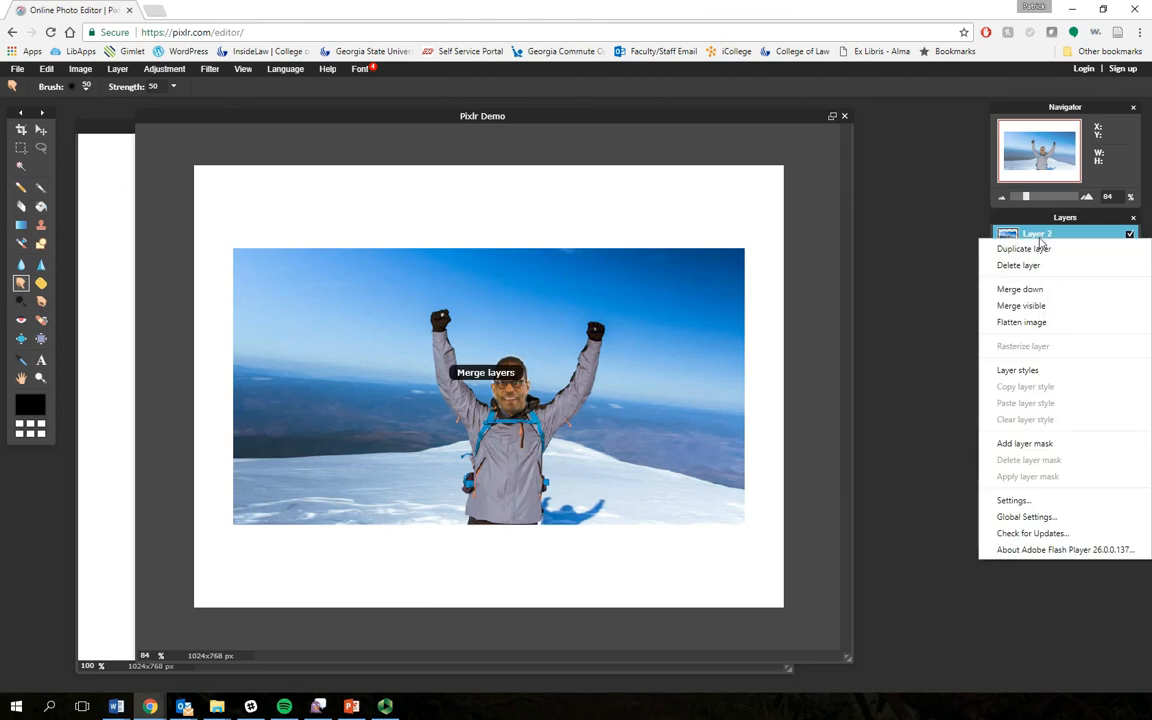
pyautogui.click(1027, 290)
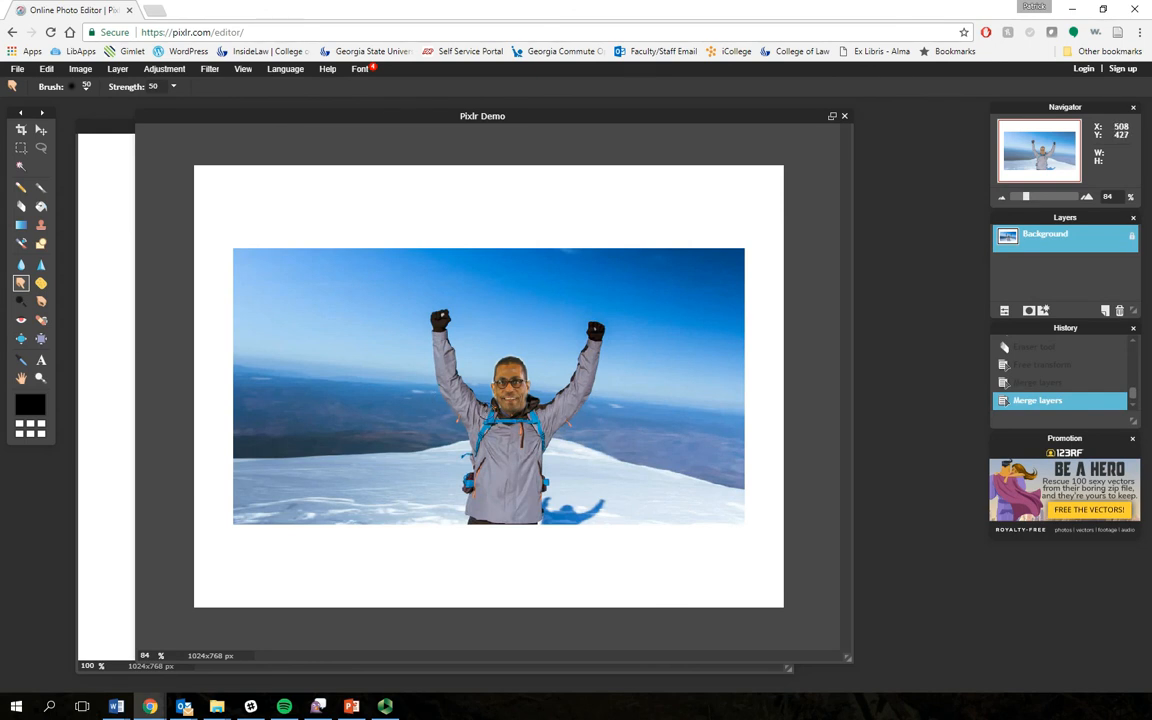
pyautogui.moveTo(436, 370)
pyautogui.mouseDown()
pyautogui.moveTo(440, 352)
pyautogui.moveTo(443, 364)
pyautogui.mouseUp()
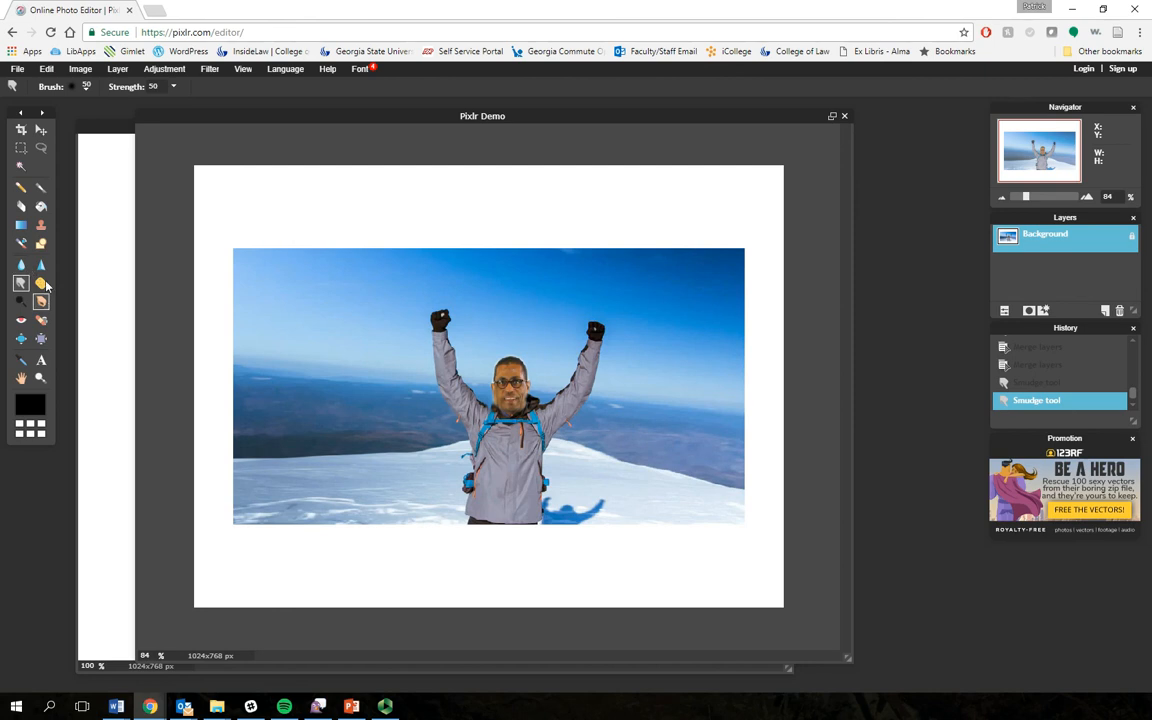
# - Try the Clone stamp on the man's face without defining a source point, and dismiss the alert
pyautogui.click(41, 226)
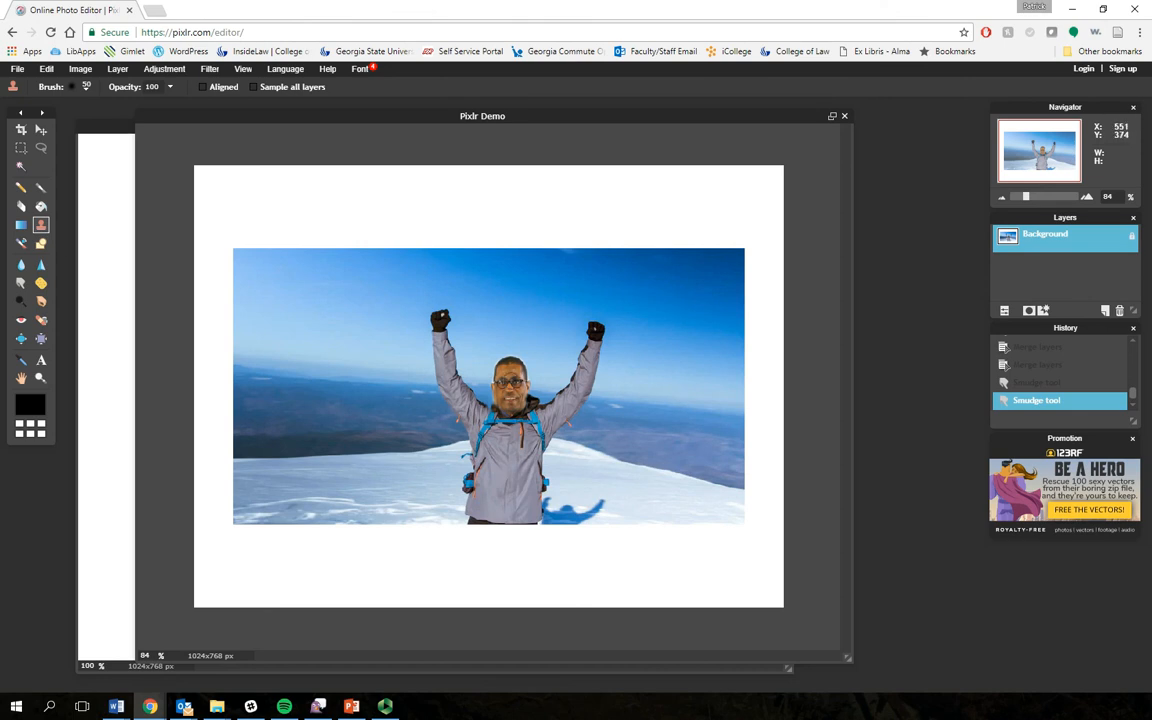
pyautogui.click(517, 390)
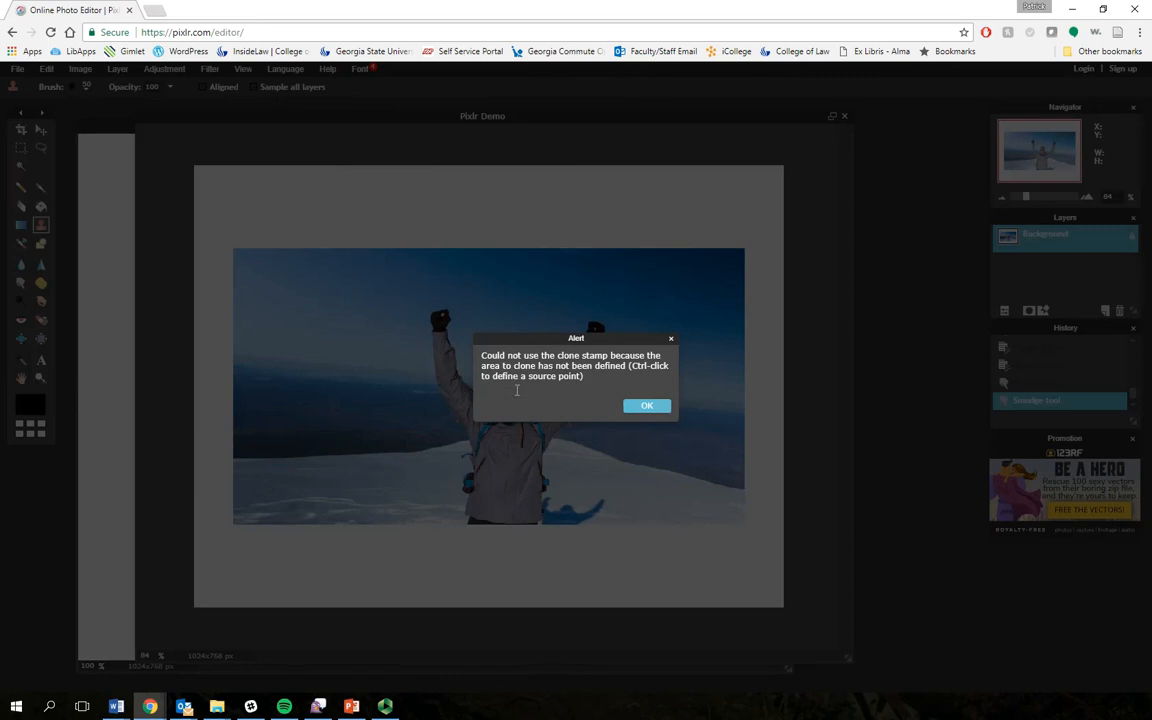
pyautogui.click(647, 406)
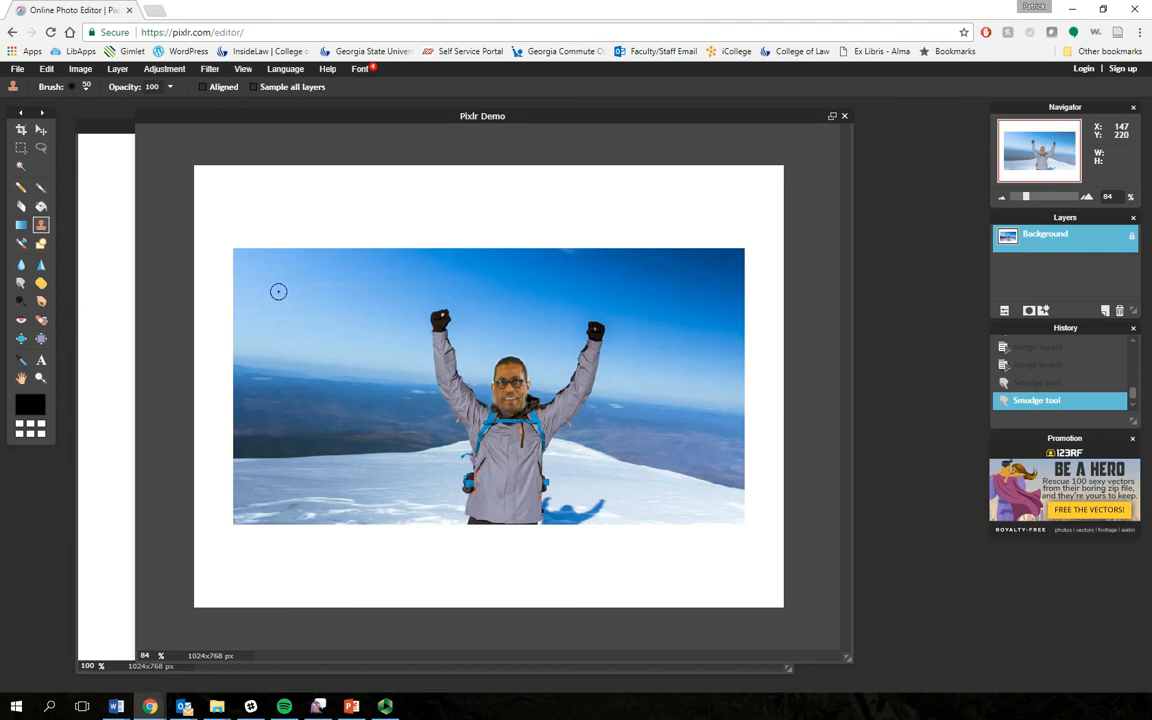
# - Clone the man's face into the sky on both sides of the hiker and undo both clone strokes
pyautogui.moveTo(272, 289)
pyautogui.mouseDown()
pyautogui.moveTo(280, 305)
pyautogui.moveTo(262, 278)
pyautogui.moveTo(274, 278)
pyautogui.moveTo(243, 246)
pyautogui.moveTo(256, 277)
pyautogui.moveTo(229, 258)
pyautogui.moveTo(230, 278)
pyautogui.moveTo(278, 319)
pyautogui.moveTo(256, 290)
pyautogui.mouseUp()
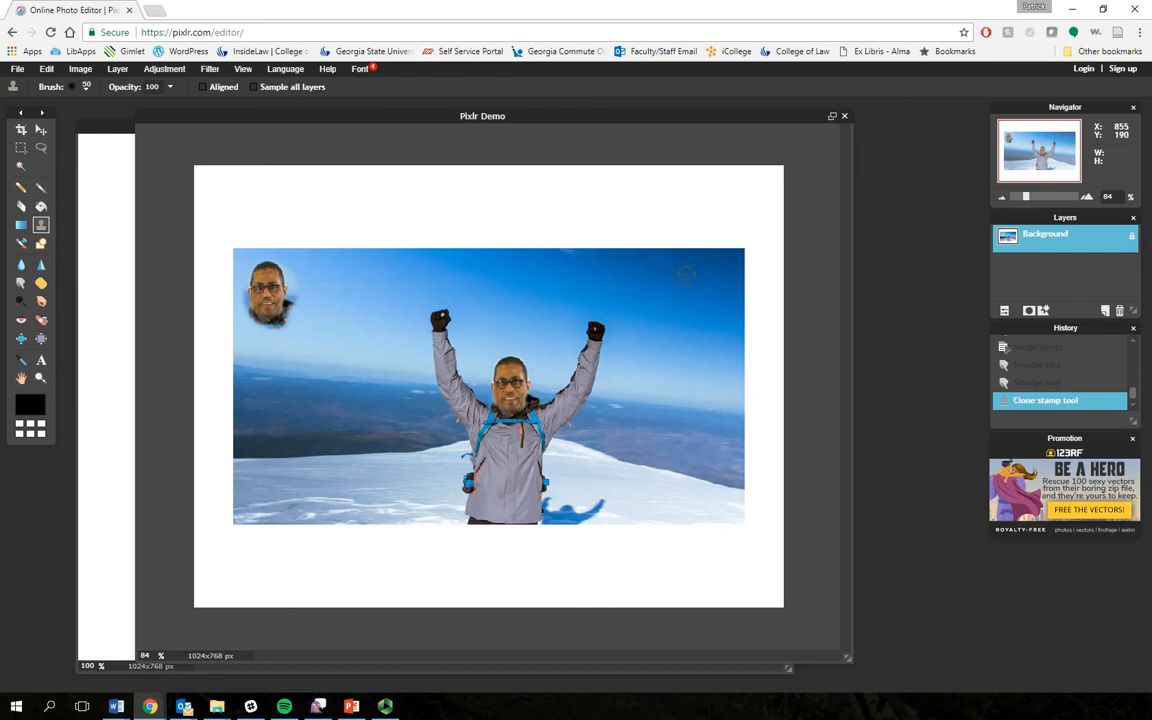
pyautogui.moveTo(686, 274)
pyautogui.mouseDown()
pyautogui.moveTo(702, 290)
pyautogui.moveTo(684, 285)
pyautogui.moveTo(688, 269)
pyautogui.moveTo(699, 276)
pyautogui.moveTo(686, 258)
pyautogui.moveTo(662, 278)
pyautogui.mouseUp()
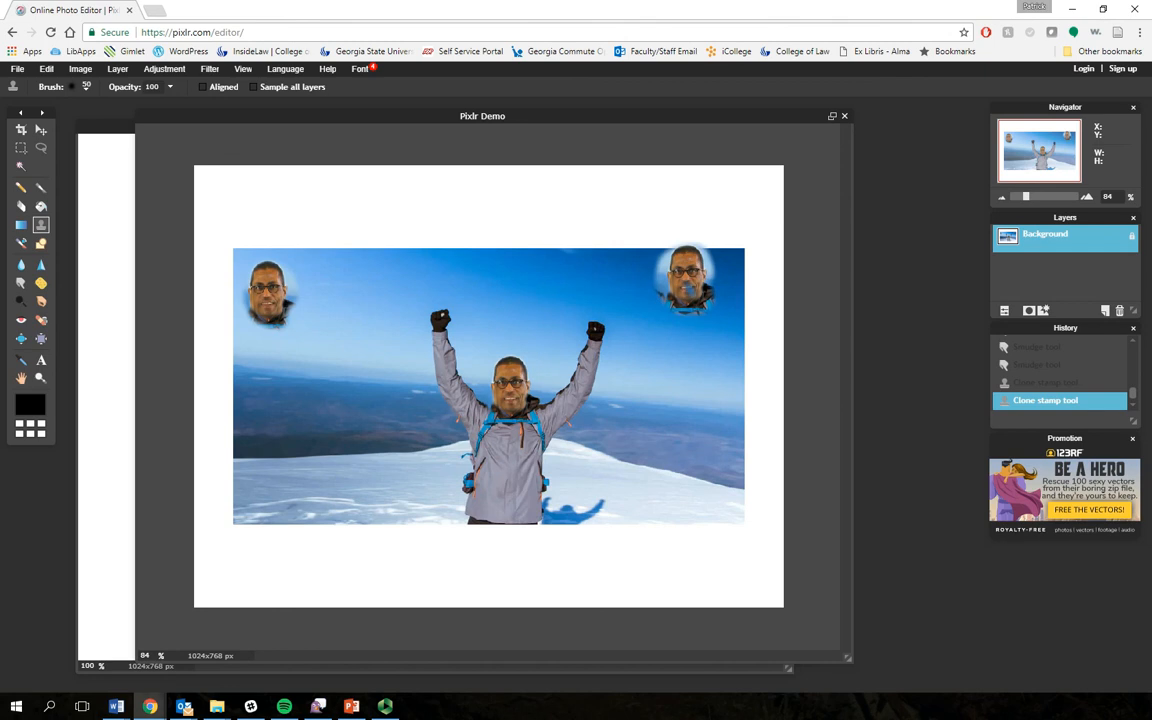
pyautogui.click(46, 68)
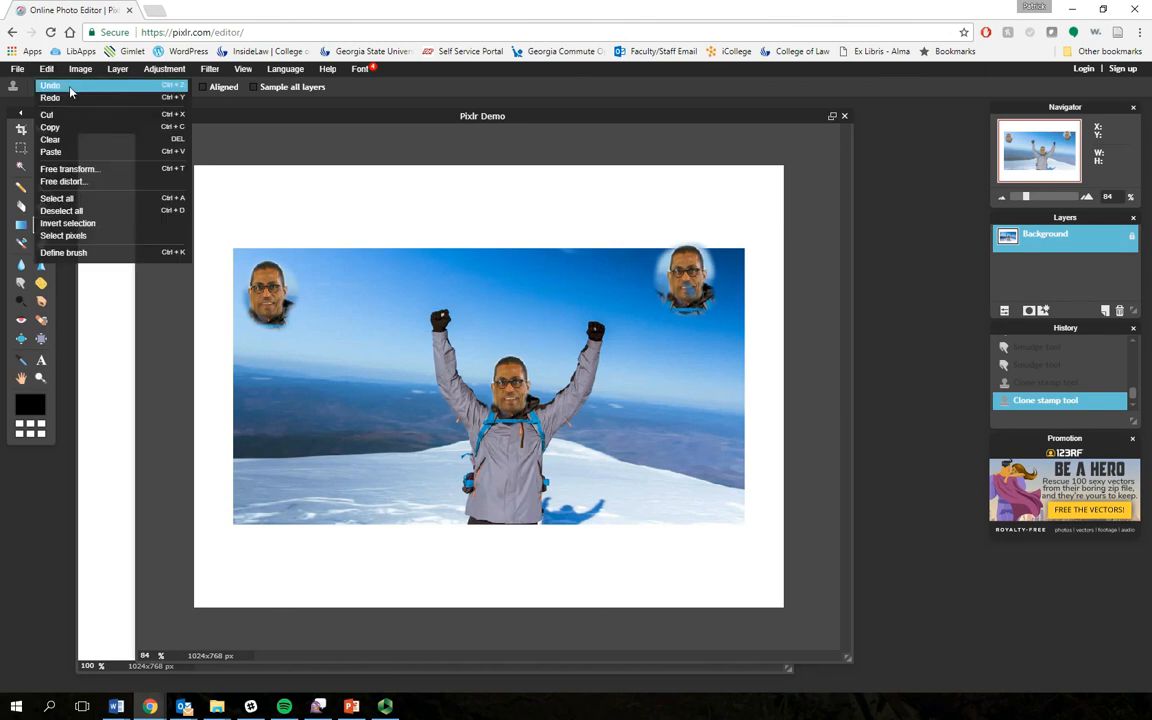
pyautogui.click(60, 84)
pyautogui.click(46, 68)
pyautogui.click(52, 84)
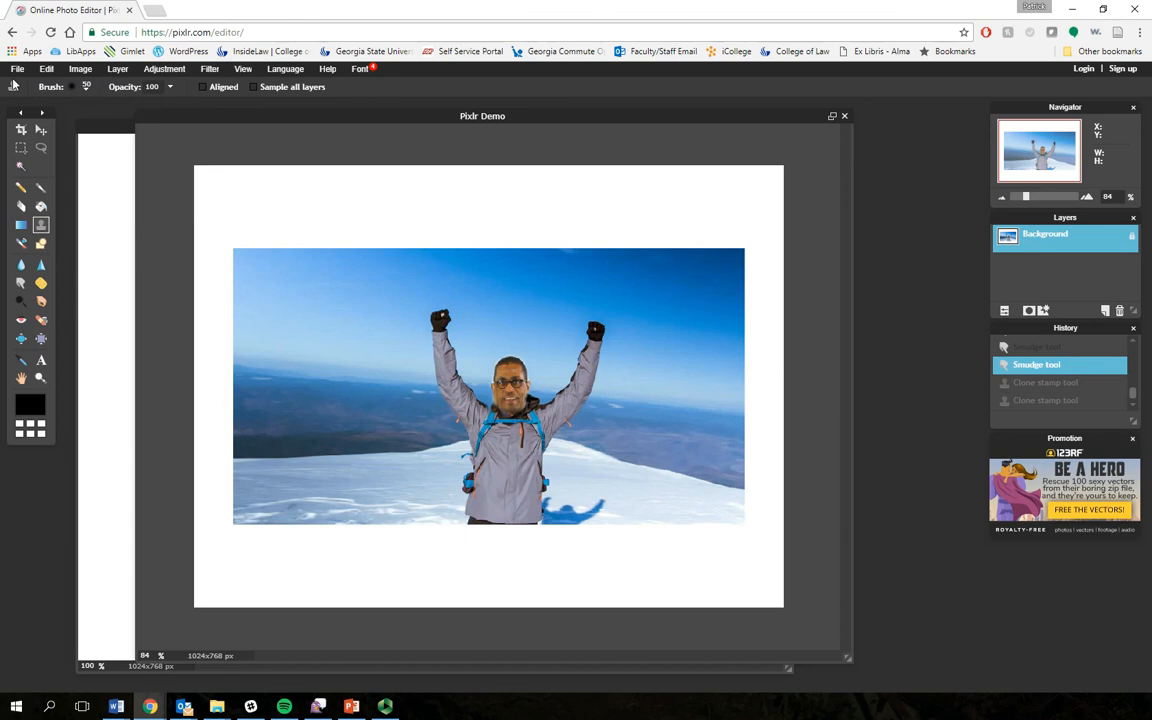
# - Undo the last smudge stroke on the merged Background
pyautogui.click(46, 68)
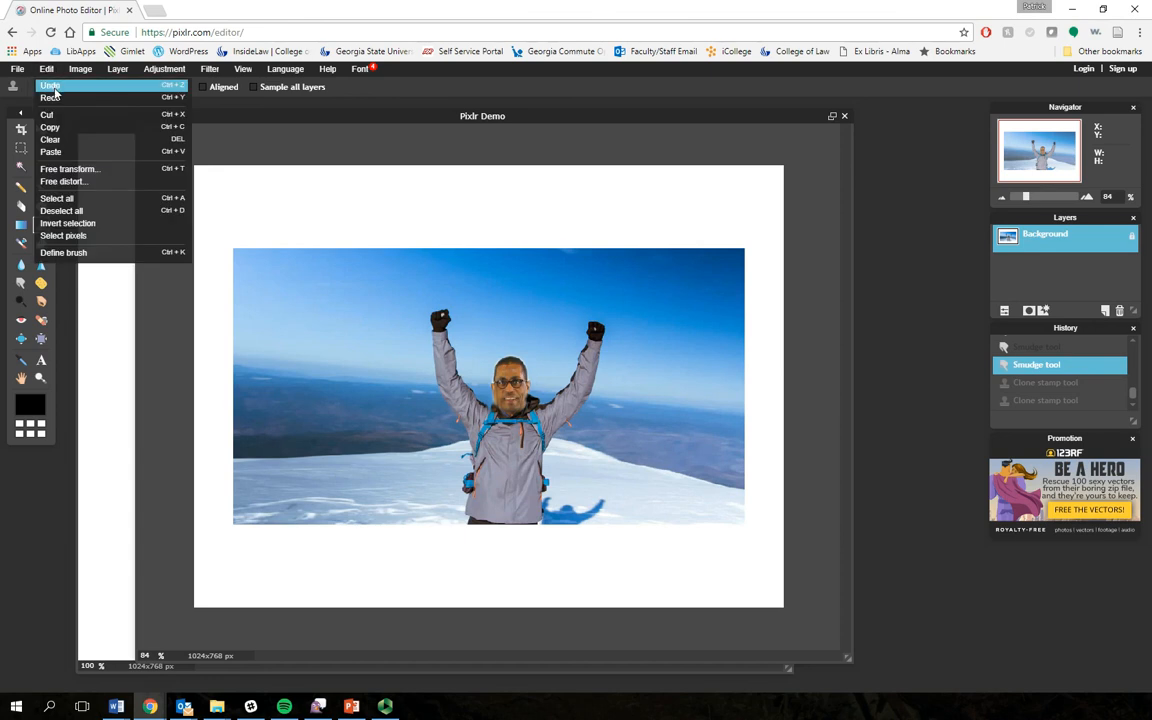
pyautogui.click(54, 88)
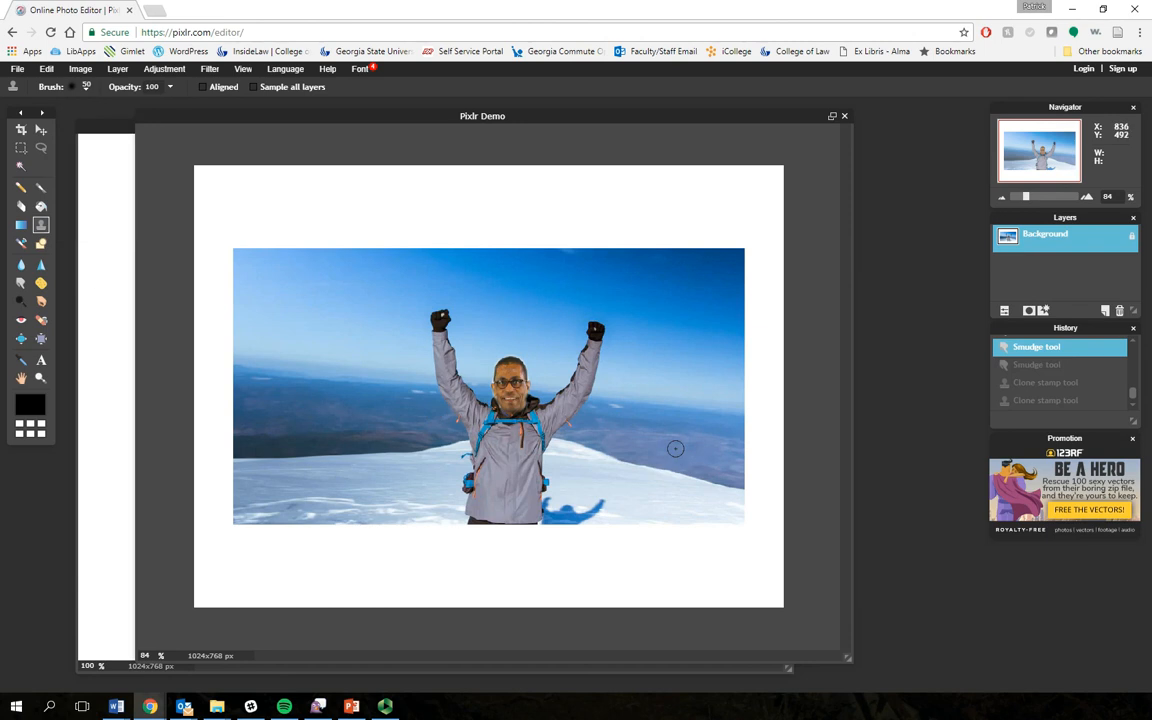
# - Try the Art poster filter on the composite with amount 12 and color 232, and undo it
pyautogui.click(209, 68)
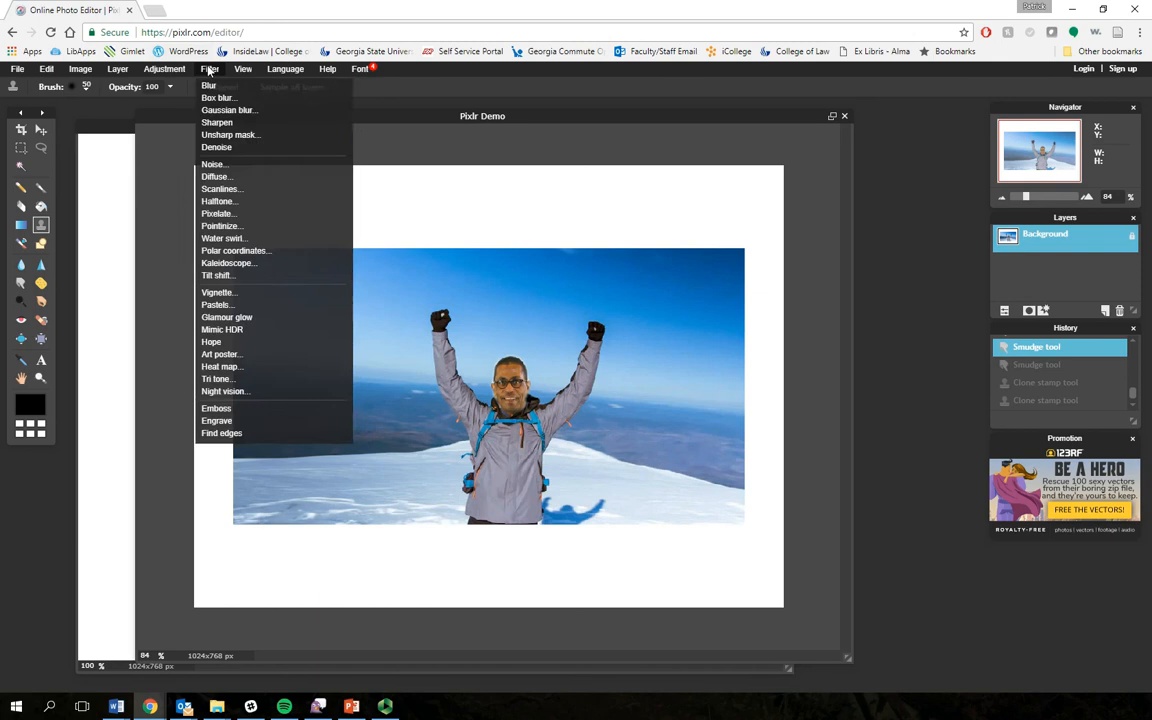
pyautogui.moveTo(164, 68)
pyautogui.moveTo(209, 68)
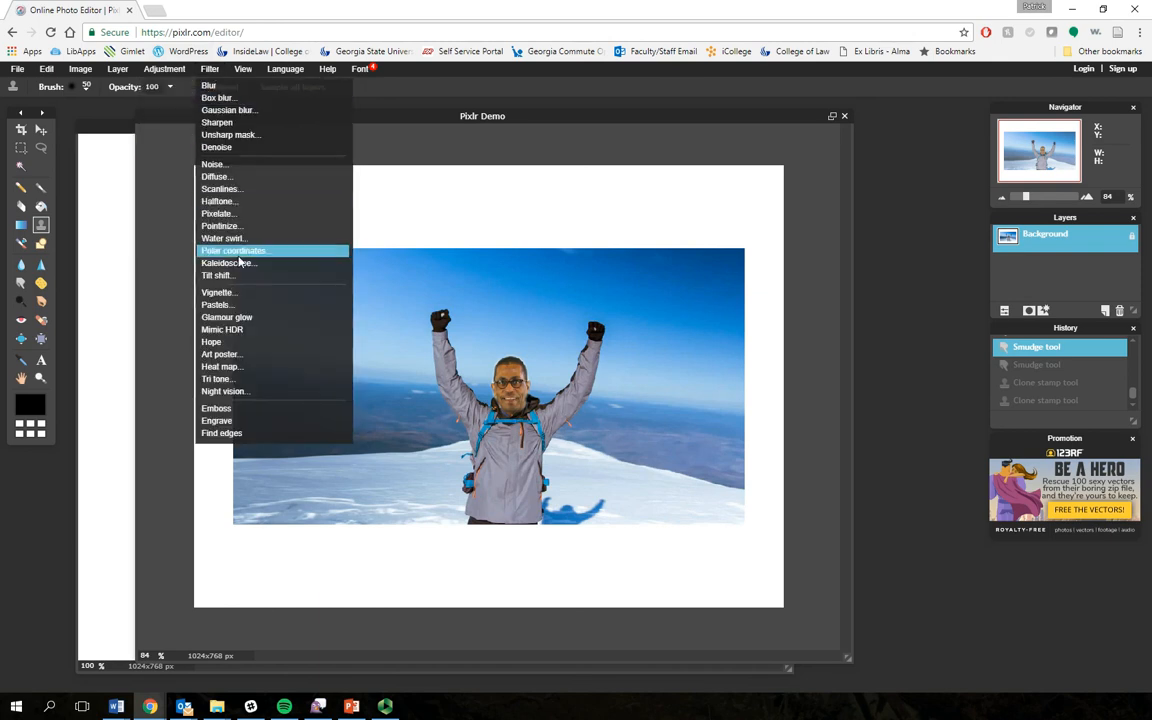
pyautogui.click(220, 354)
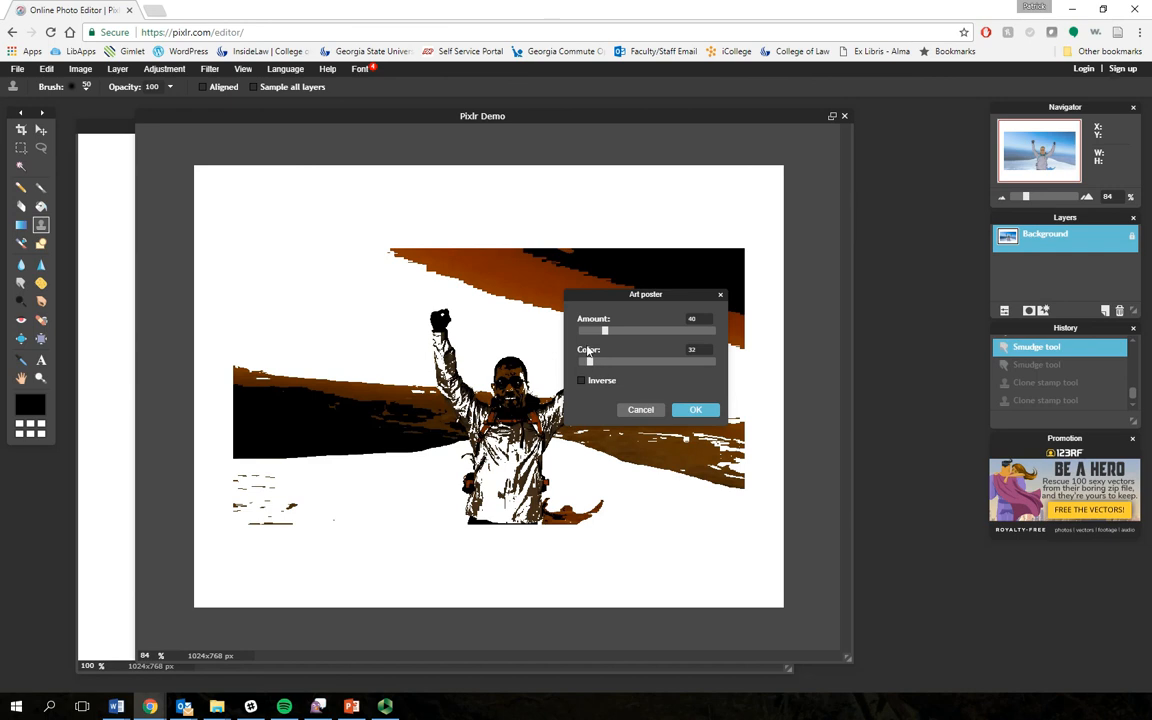
pyautogui.moveTo(590, 362); pyautogui.dragTo(665, 361)
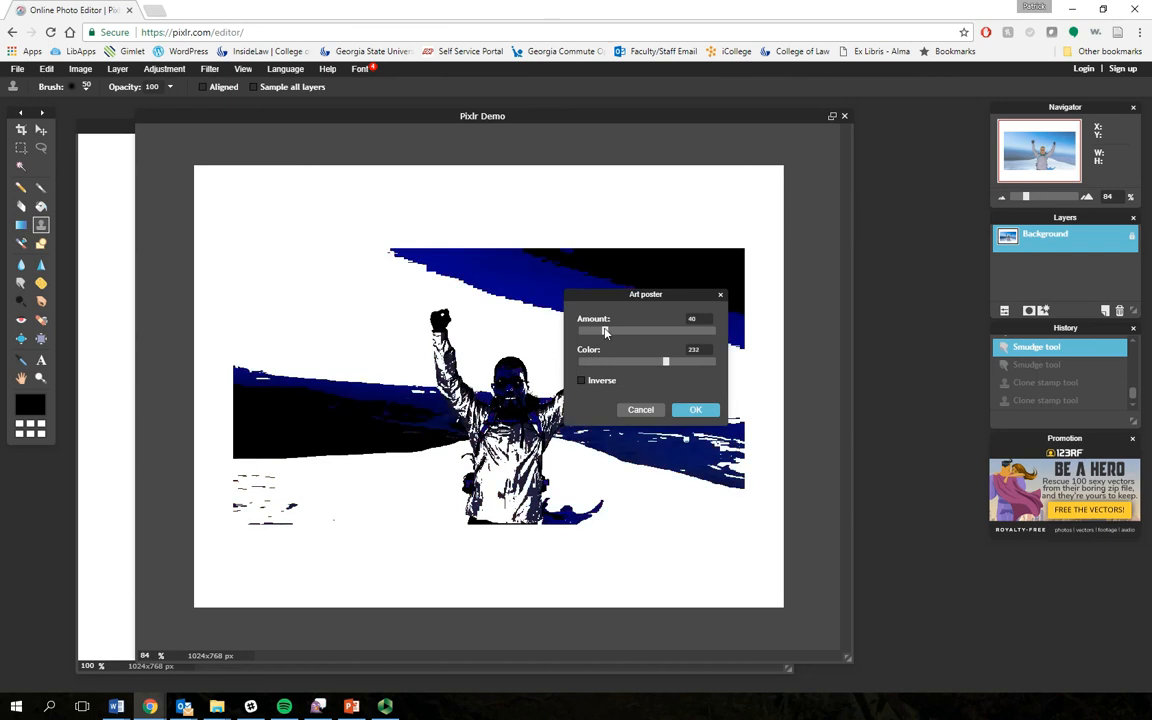
pyautogui.moveTo(603, 331); pyautogui.dragTo(587, 334)
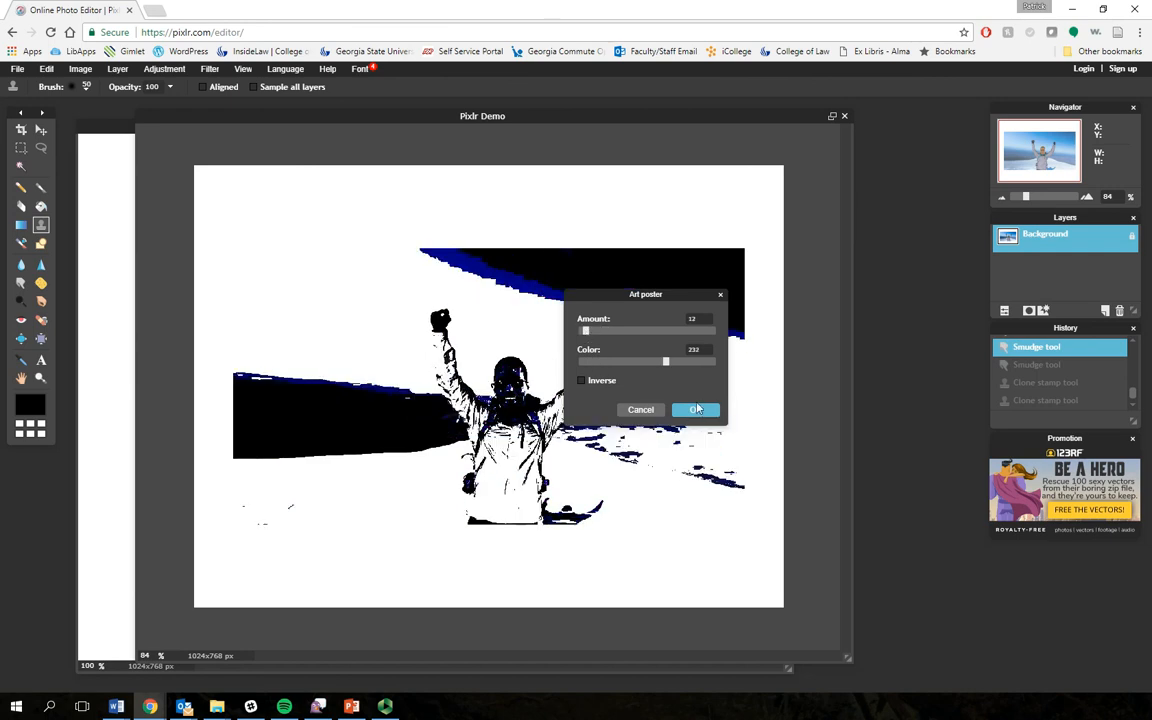
pyautogui.click(695, 409)
pyautogui.click(46, 68)
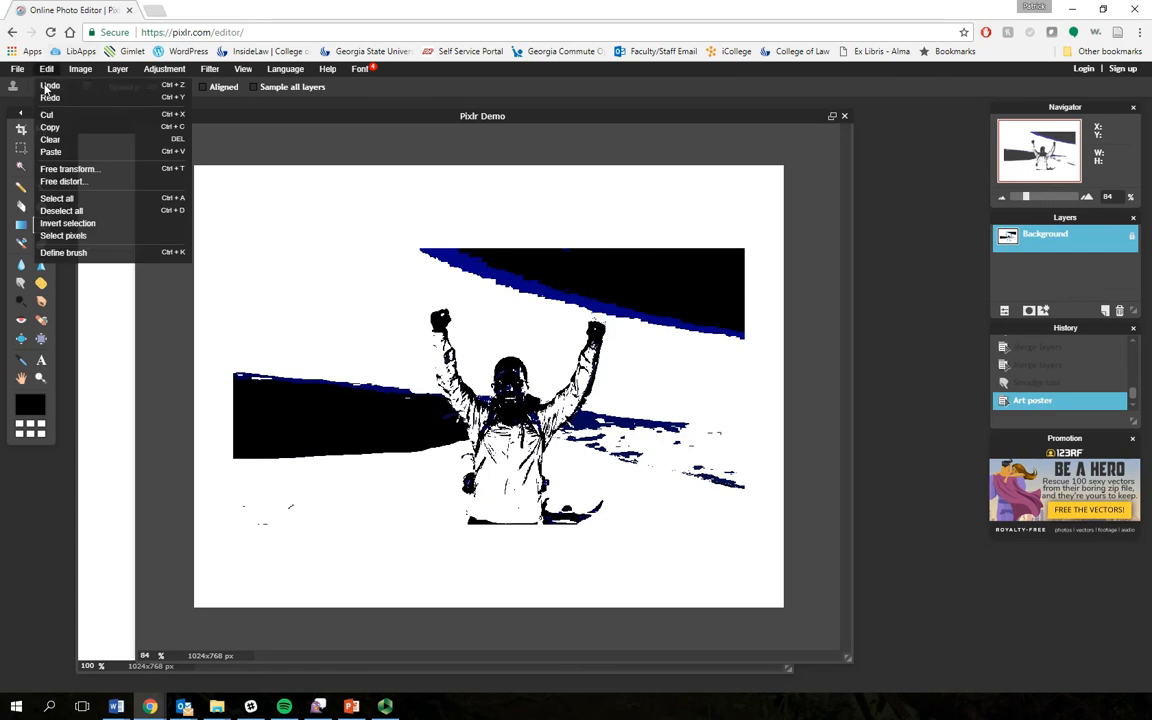
pyautogui.click(50, 85)
# - Try the Kaleidoscope filter on the composite at its default settings and undo it
pyautogui.click(209, 68)
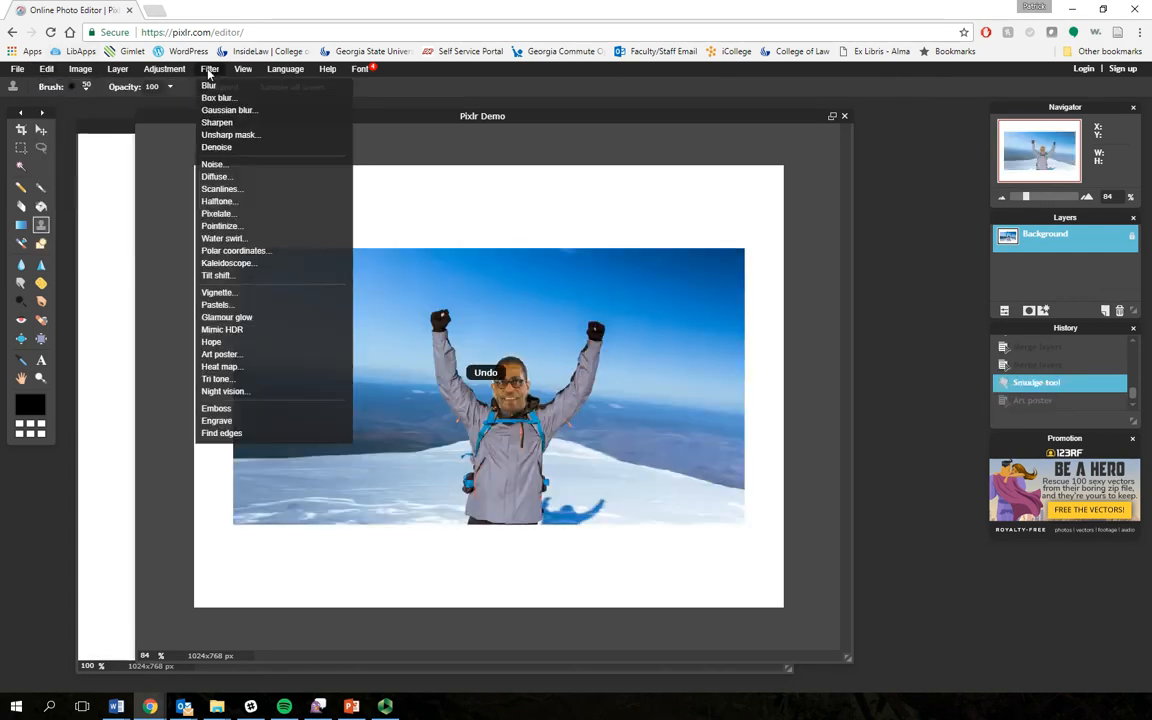
pyautogui.click(228, 263)
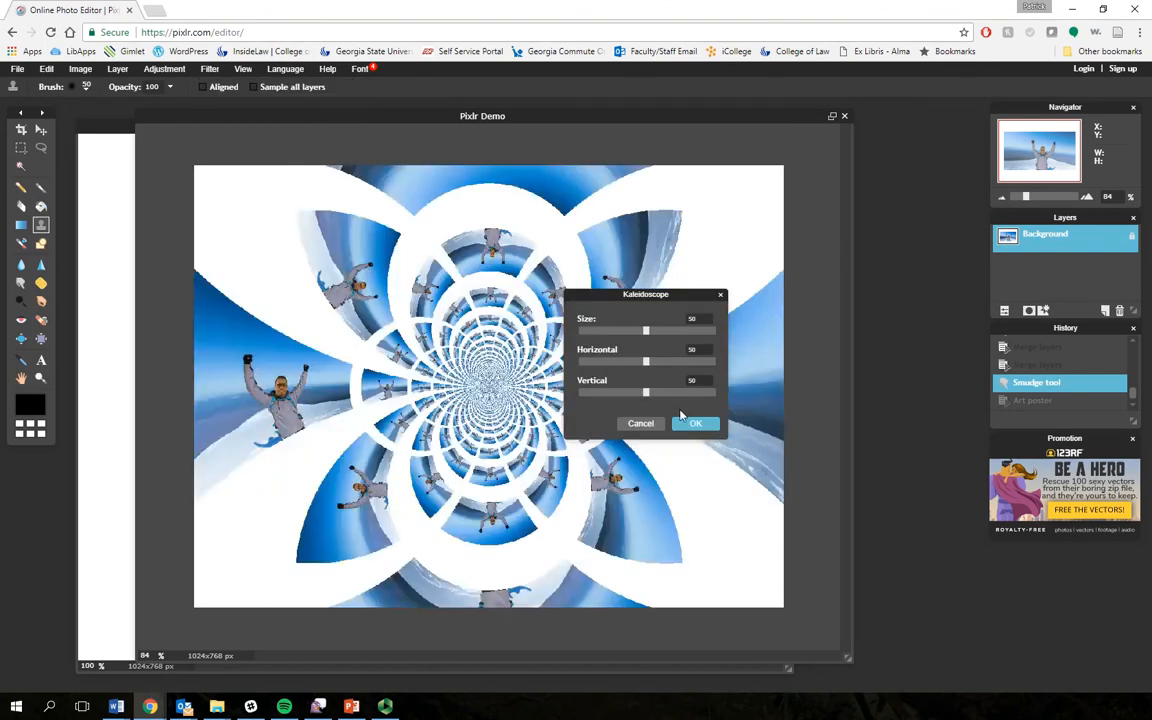
pyautogui.click(695, 423)
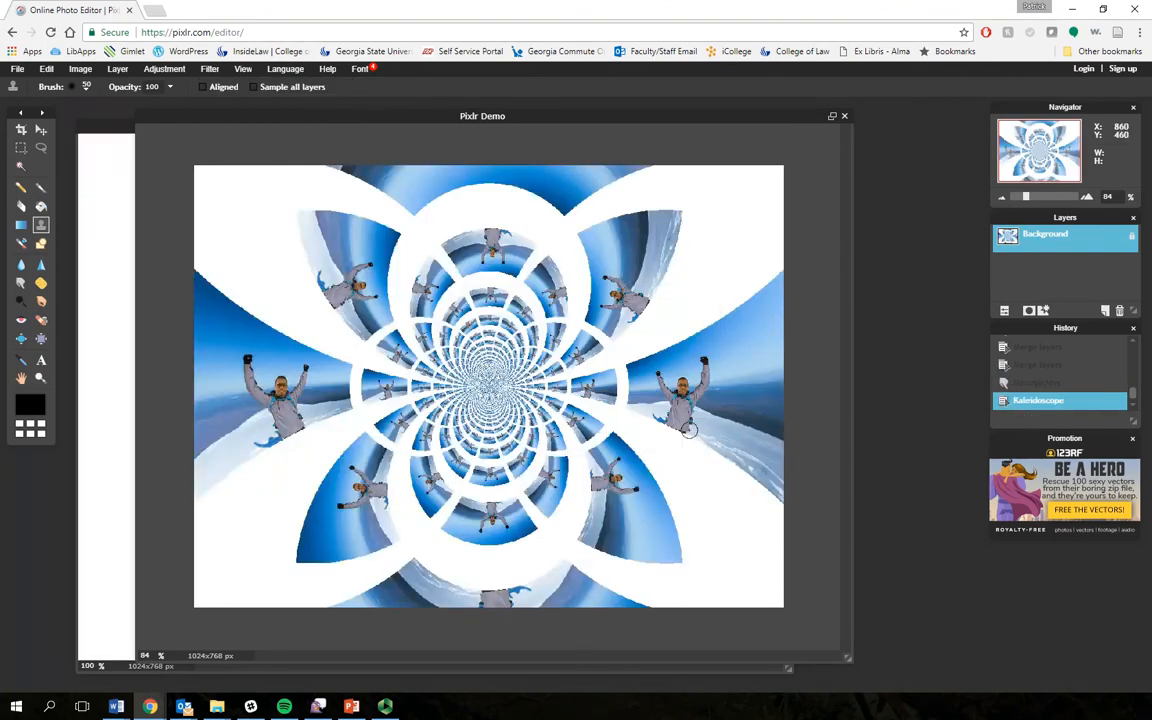
pyautogui.click(50, 69)
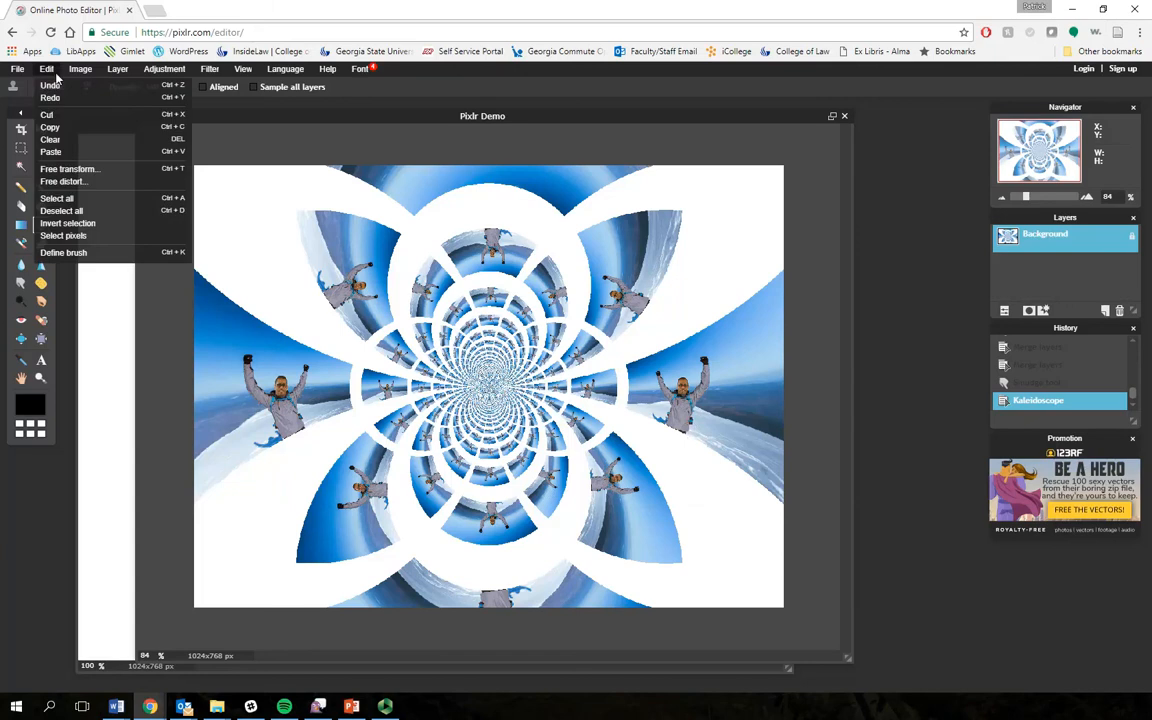
pyautogui.click(58, 87)
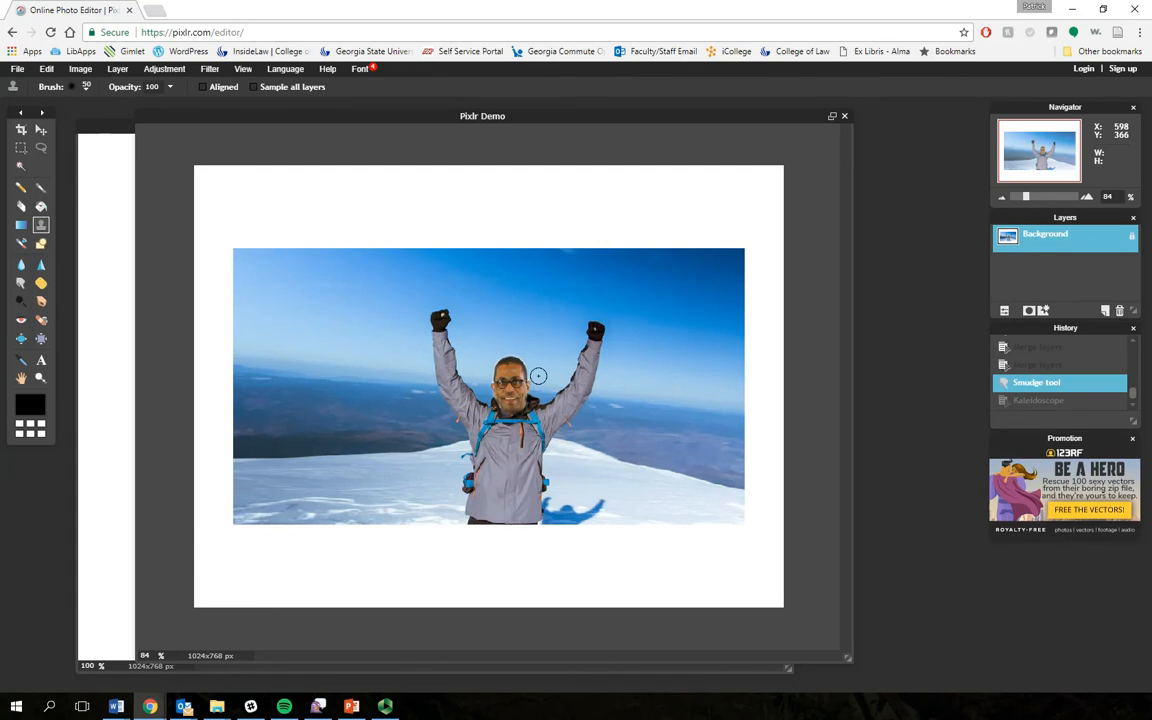
# - Save the composite to the computer as Pixlr Demo in the full-quality, transparent PNG format
pyautogui.click(22, 68)
pyautogui.click(22, 139)
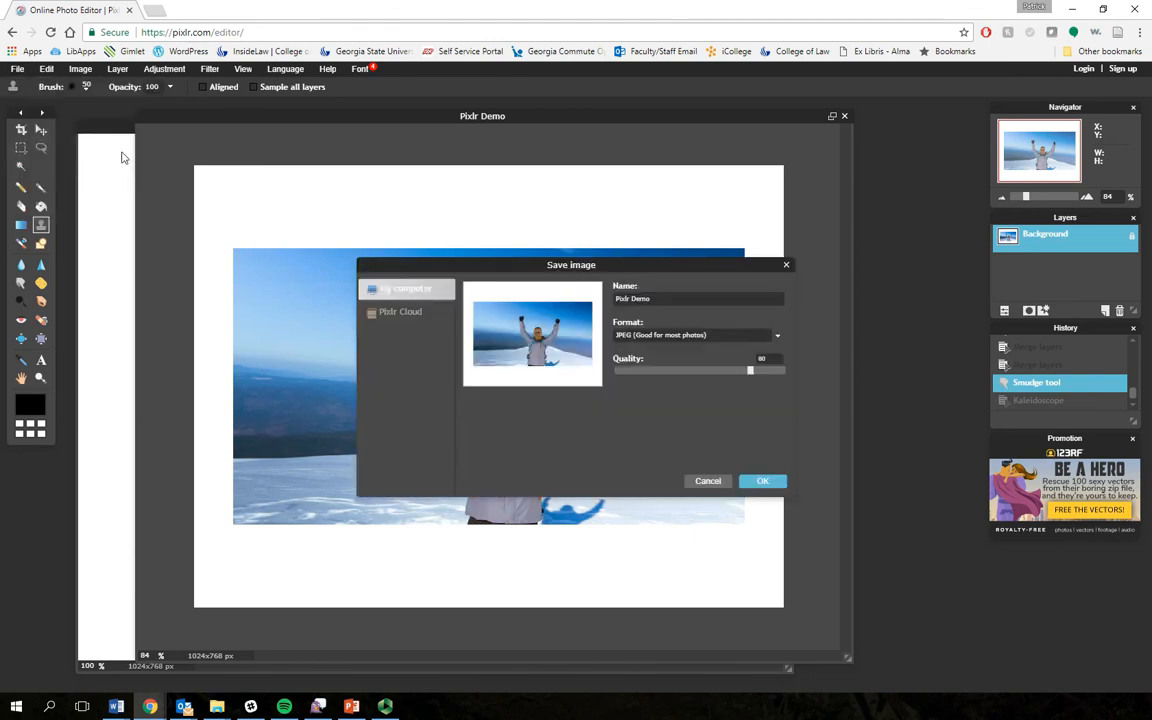
pyautogui.click(665, 335)
pyautogui.click(660, 362)
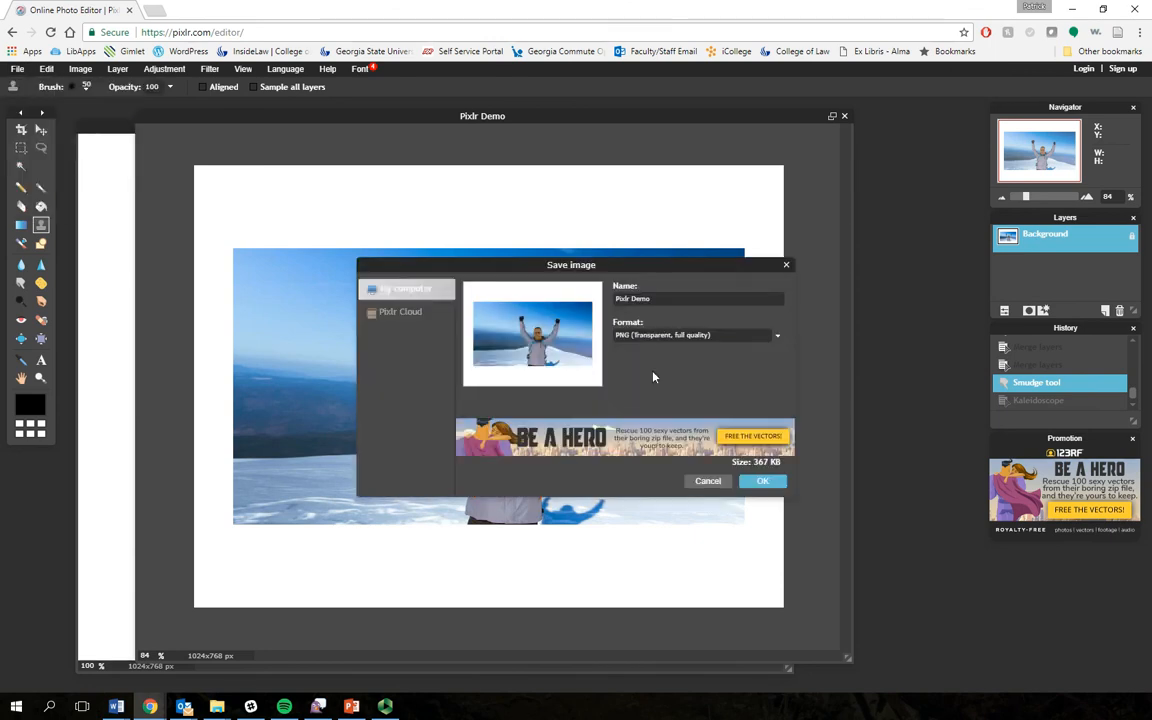
pyautogui.click(763, 481)
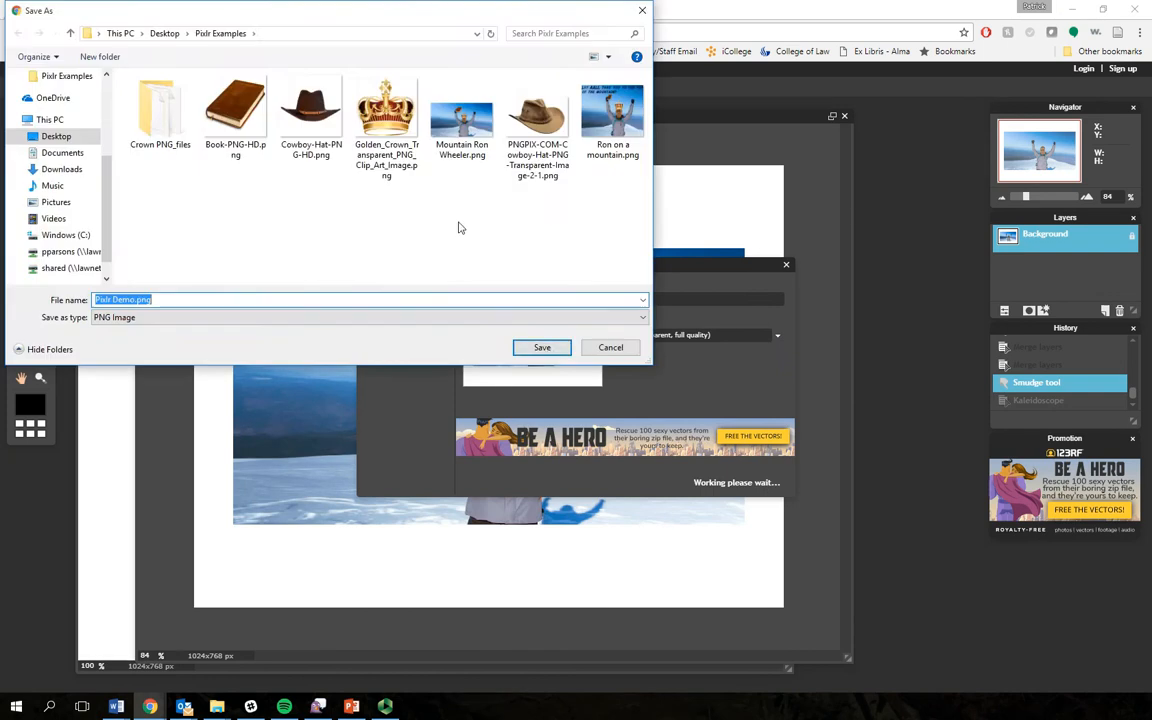